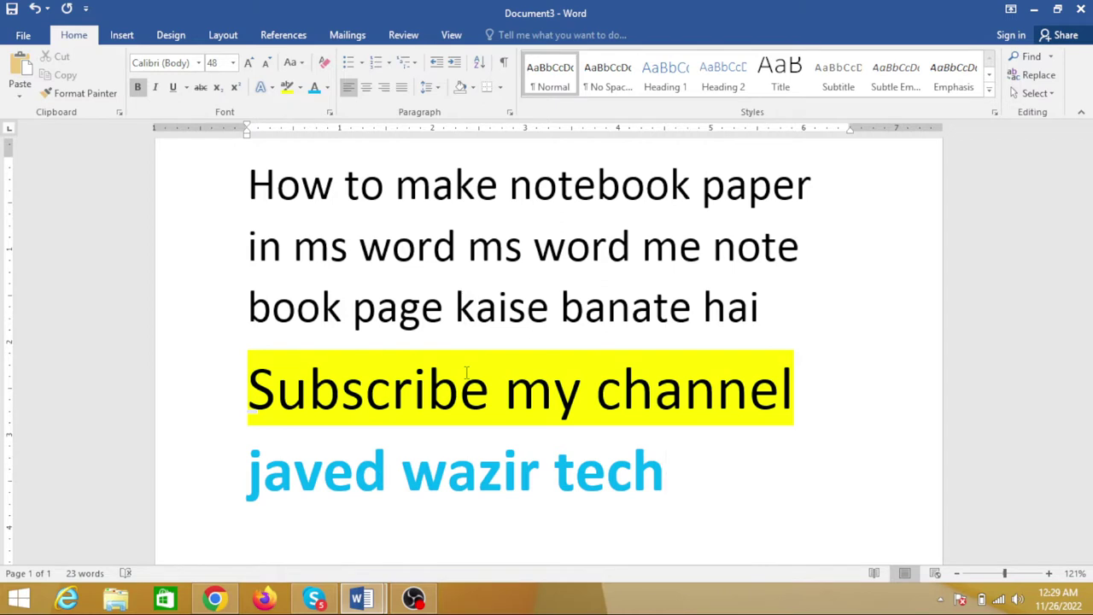
Step: Create a new blank document (Document4) with Ctrl+N
{"action": "key", "text": "ctrl+n"}
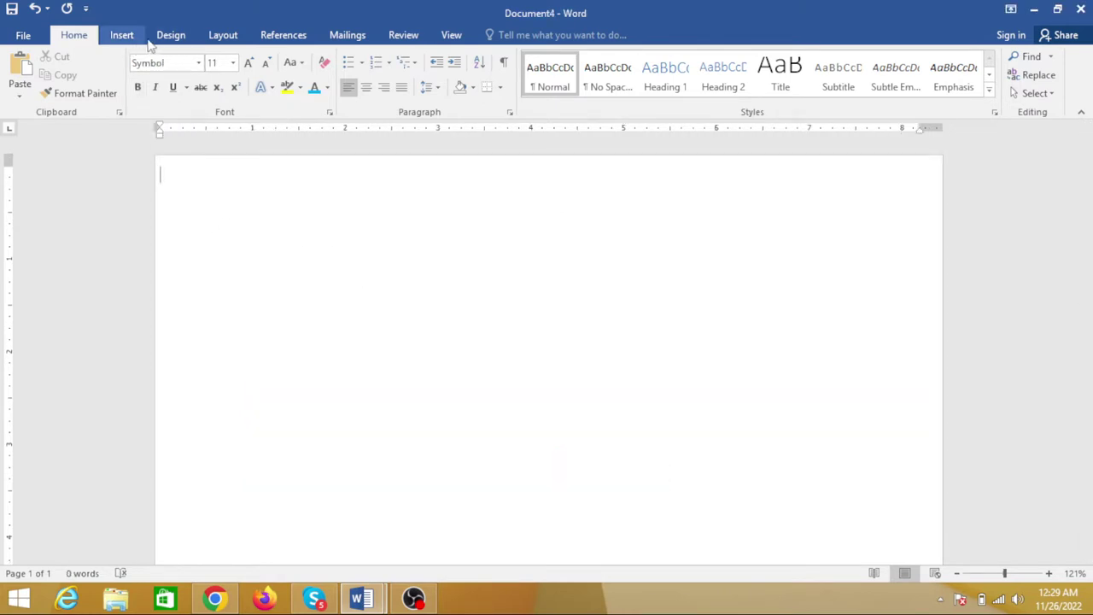
Step: Apply the Narrow margin preset to the page
{"action": "left_click", "coordinate": [222, 38]}
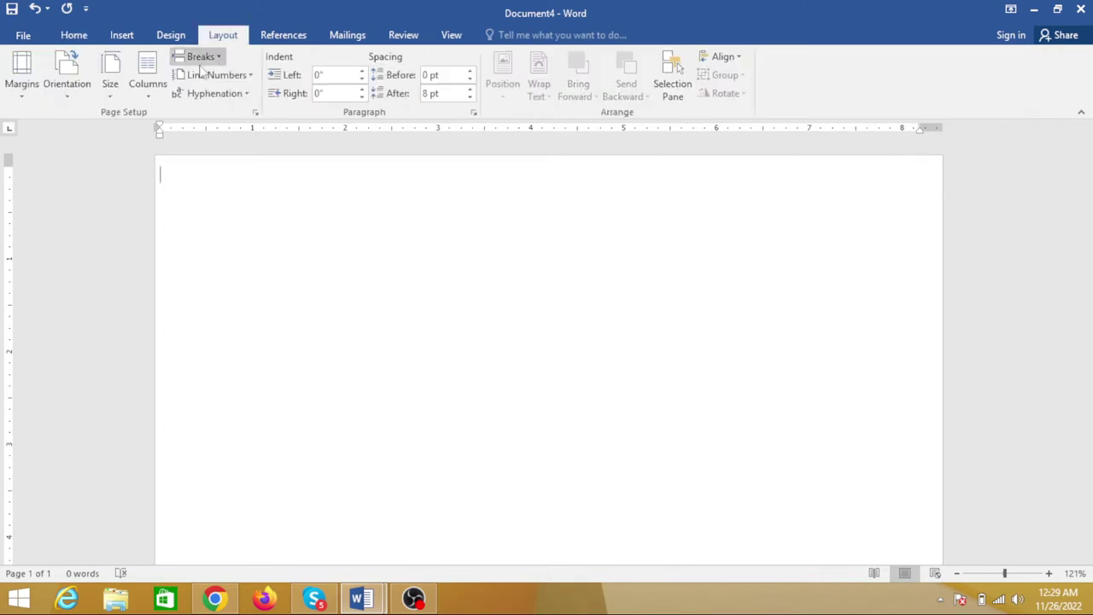
{"action": "left_click", "coordinate": [67, 75]}
{"action": "left_click", "coordinate": [96, 139]}
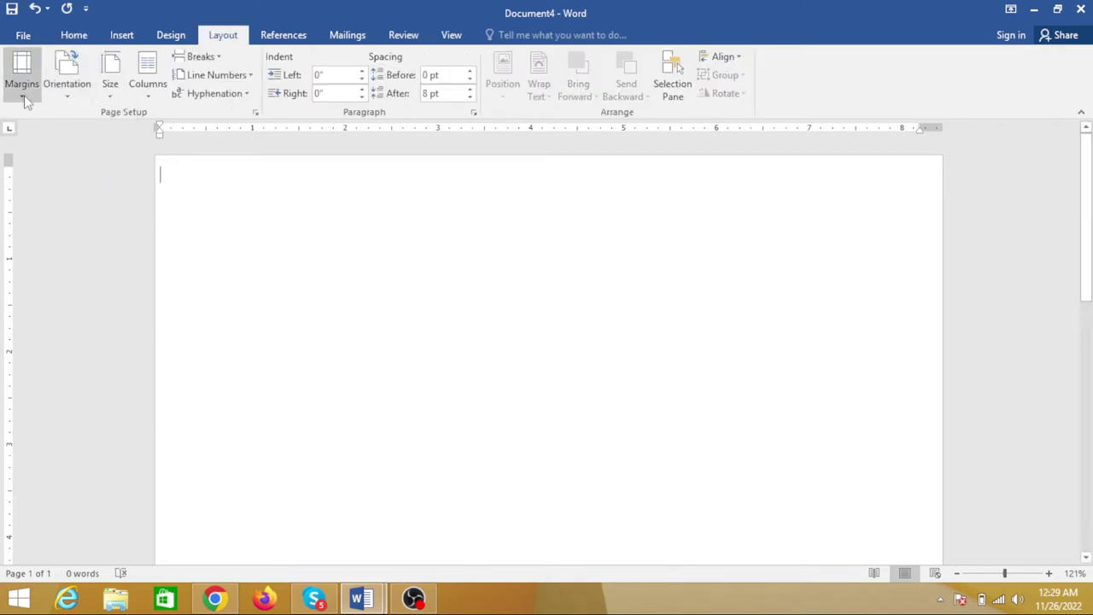
{"action": "left_click", "coordinate": [21, 73]}
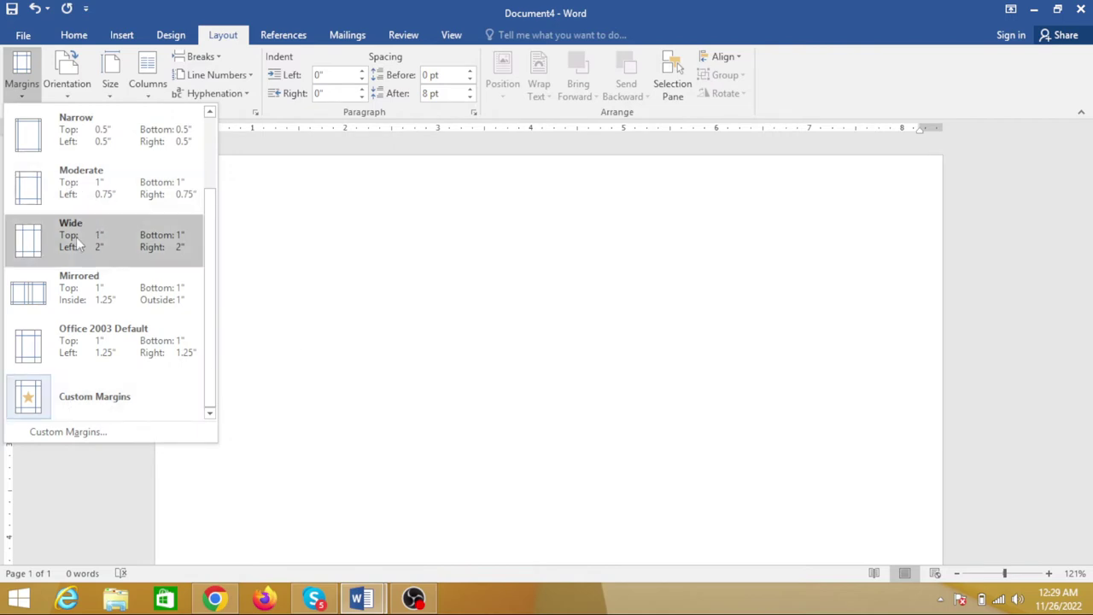
{"action": "left_click", "coordinate": [94, 133]}
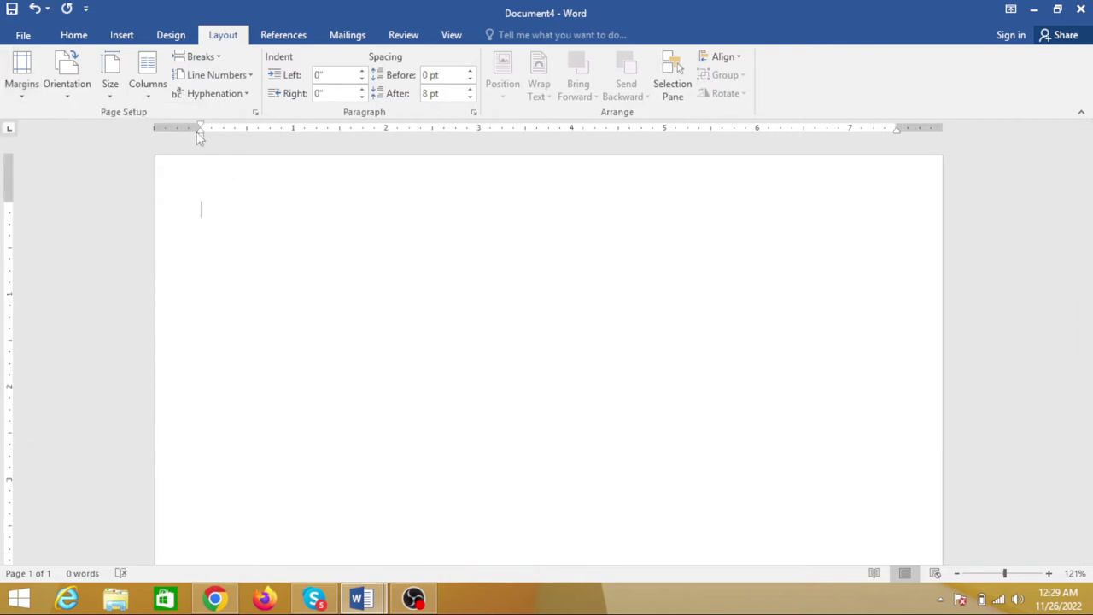
Step: Drag the left indent to -0.19" and pull the left and top margins to the page edges
{"action": "left_click_drag", "start_coordinate": [200, 132], "coordinate": [182, 129]}
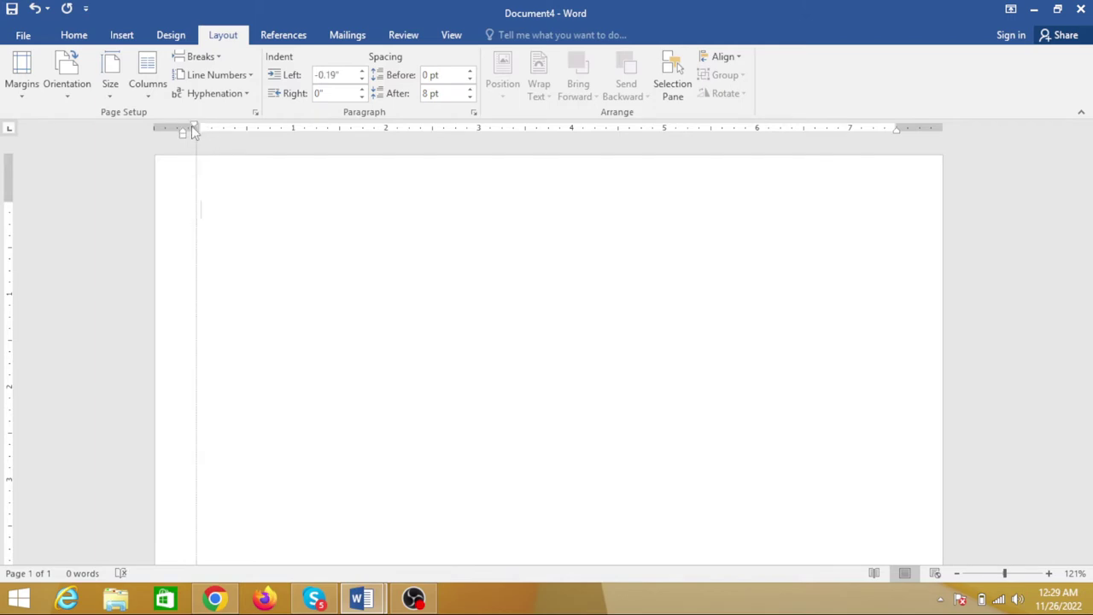
{"action": "left_click_drag", "start_coordinate": [195, 127], "coordinate": [162, 126]}
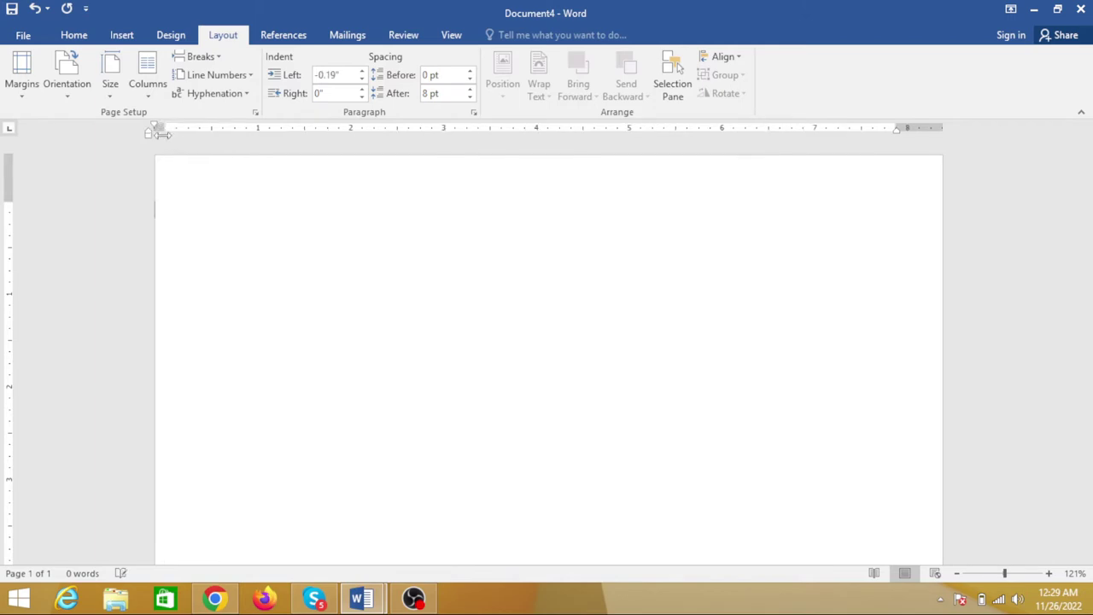
{"action": "left_click_drag", "start_coordinate": [10, 202], "coordinate": [10, 169]}
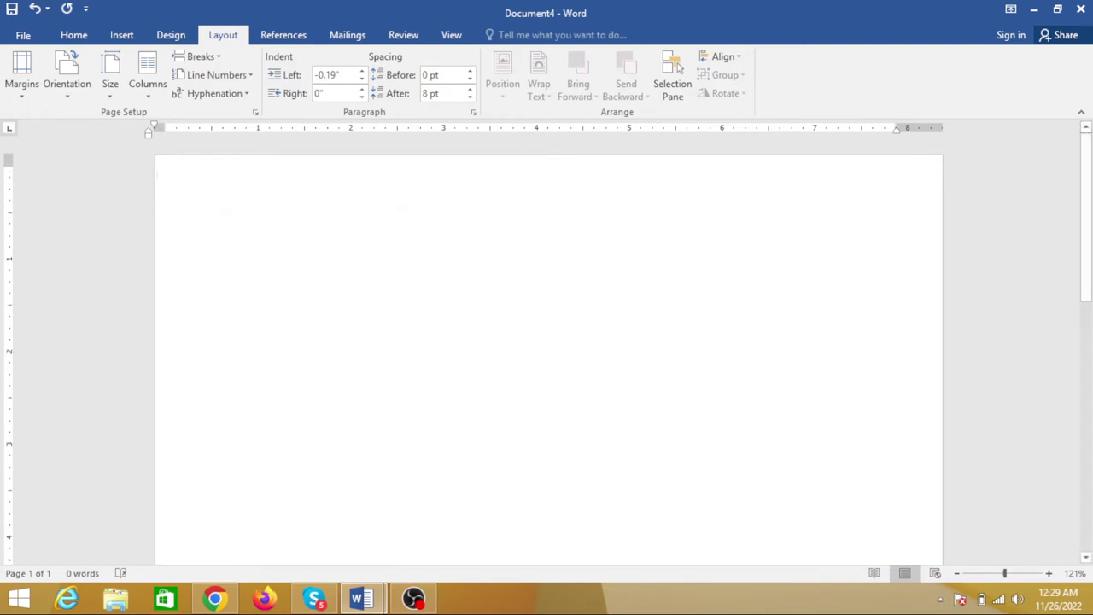
{"action": "left_click_drag", "start_coordinate": [10, 160], "coordinate": [9, 160]}
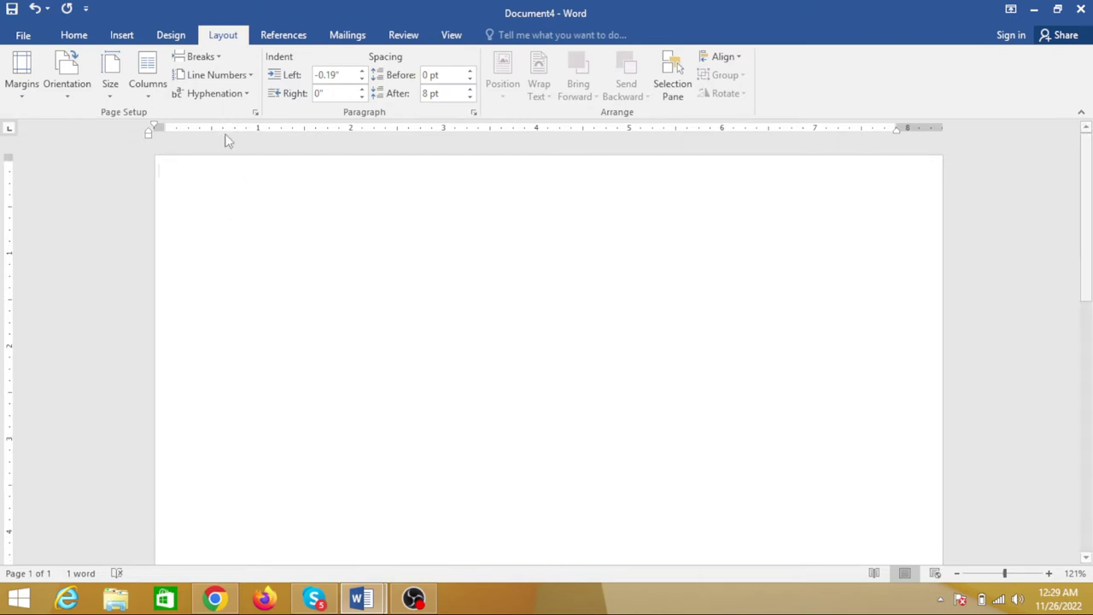
Step: Toggle the rulers off and back on in the View settings
{"action": "left_click", "coordinate": [451, 35]}
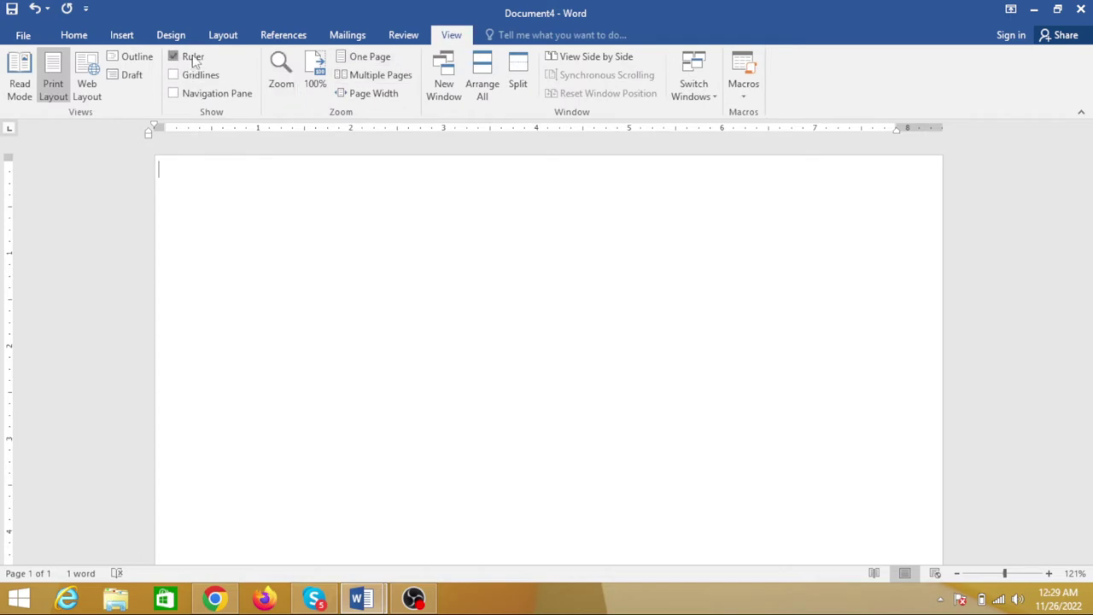
{"action": "left_click", "coordinate": [191, 57]}
{"action": "left_click", "coordinate": [193, 57]}
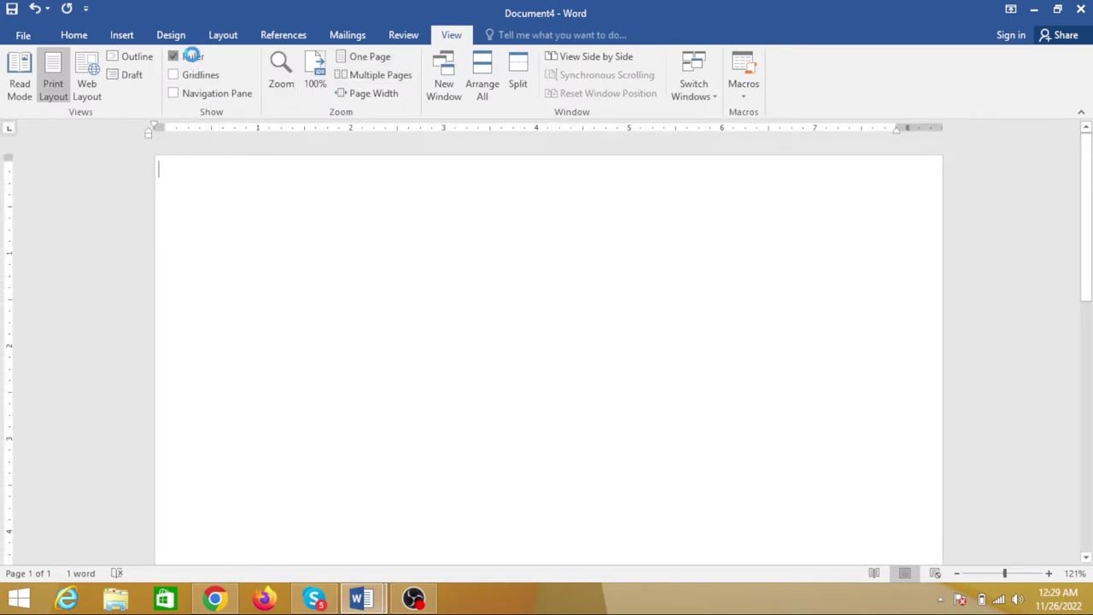
{"action": "left_click", "coordinate": [193, 57]}
{"action": "left_click", "coordinate": [192, 57]}
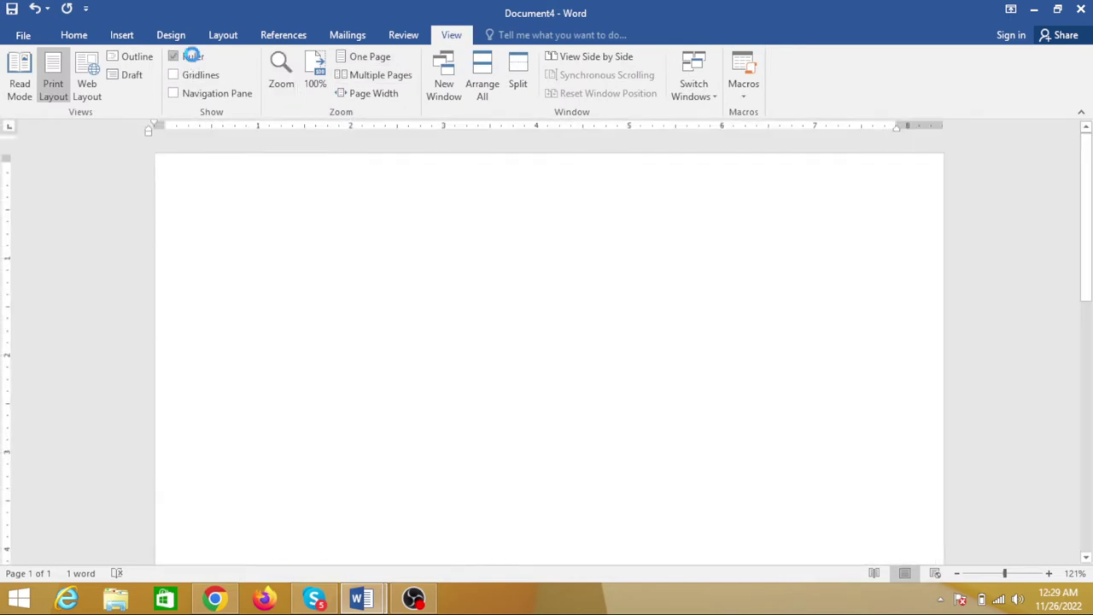
{"action": "left_click", "coordinate": [74, 35]}
{"action": "left_click", "coordinate": [120, 36]}
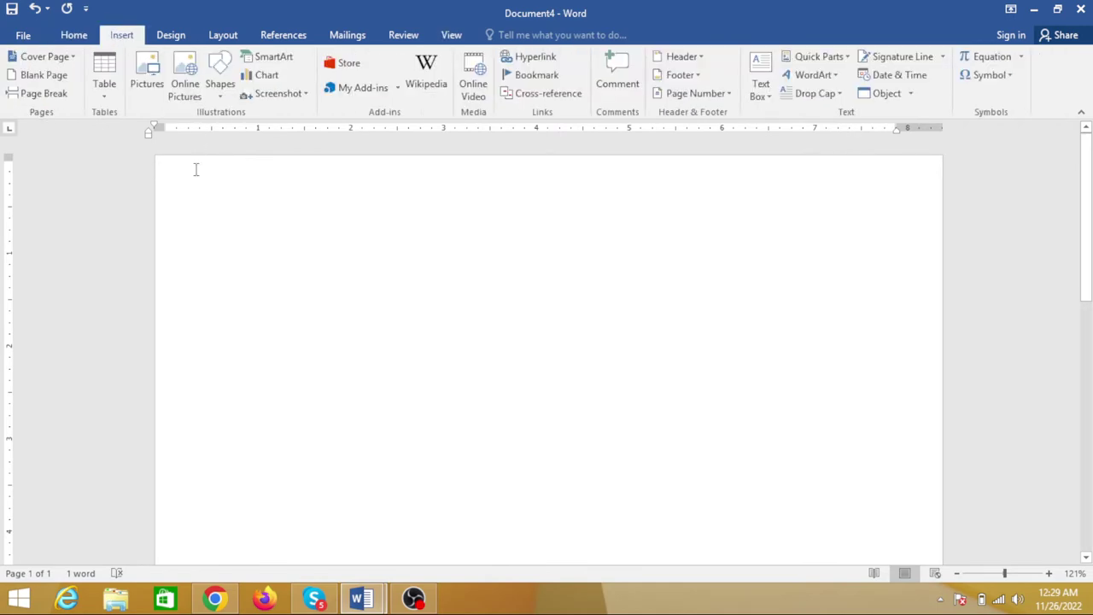
Step: Insert a 1-column, 8-row table and stretch it to the right page edge
{"action": "left_click", "coordinate": [104, 94]}
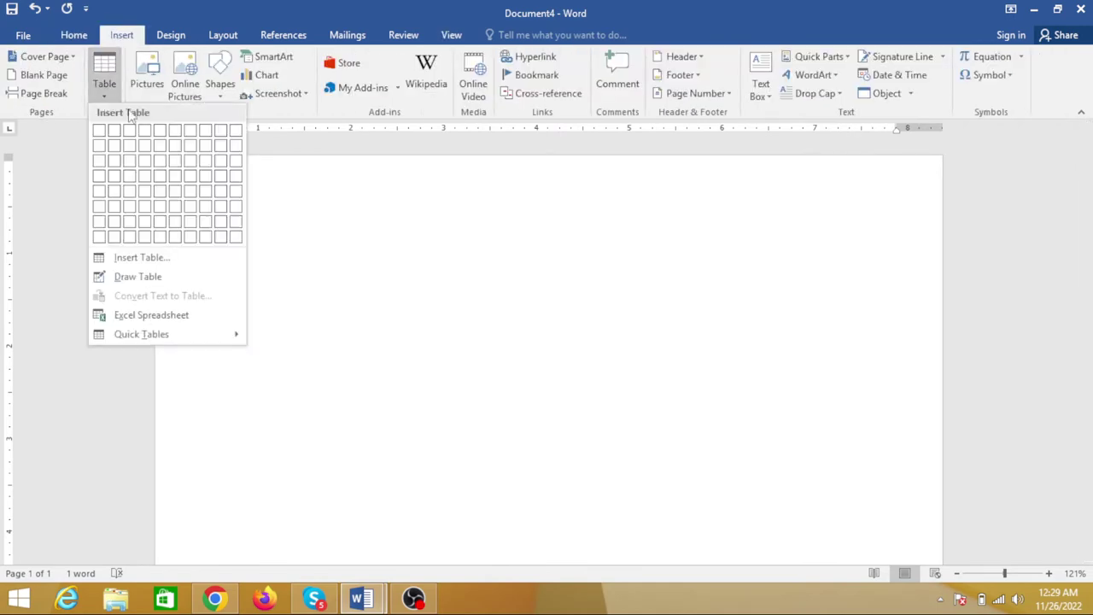
{"action": "left_click", "coordinate": [293, 208]}
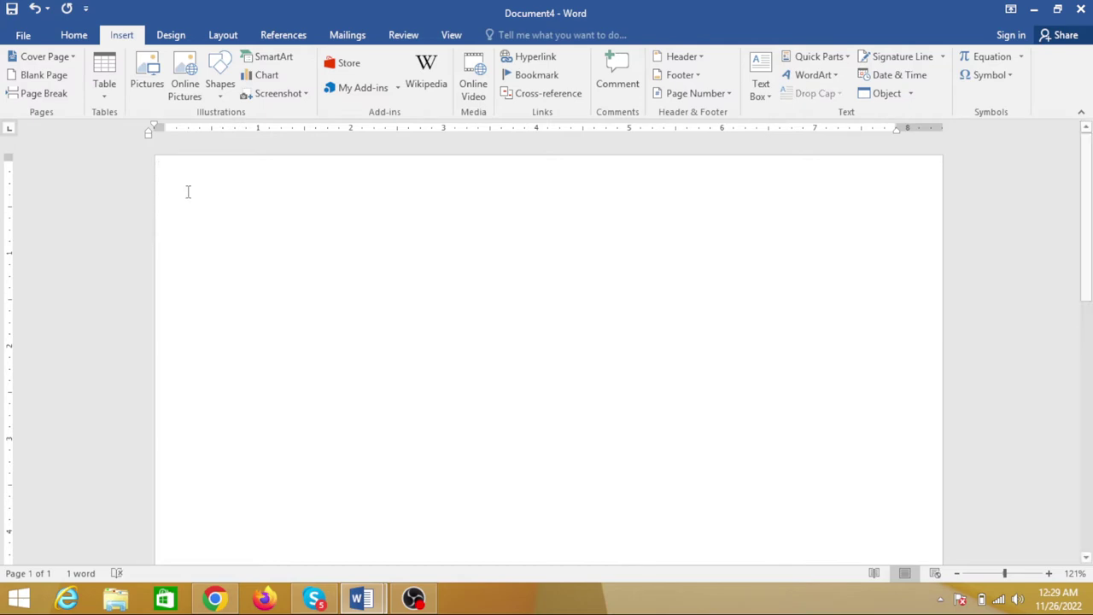
{"action": "left_click", "coordinate": [104, 83]}
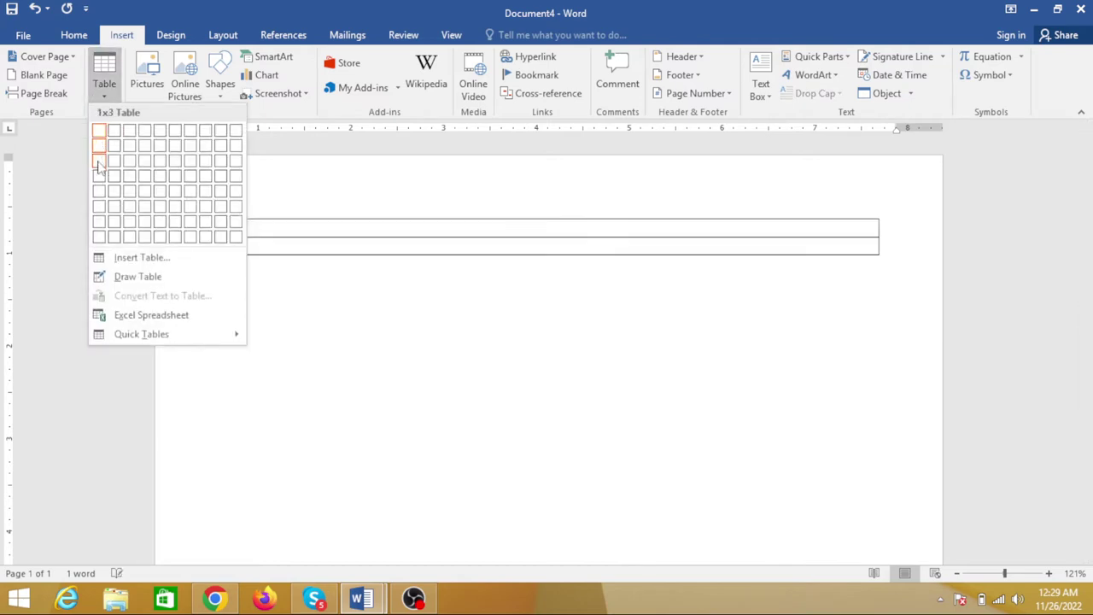
{"action": "left_click", "coordinate": [98, 236]}
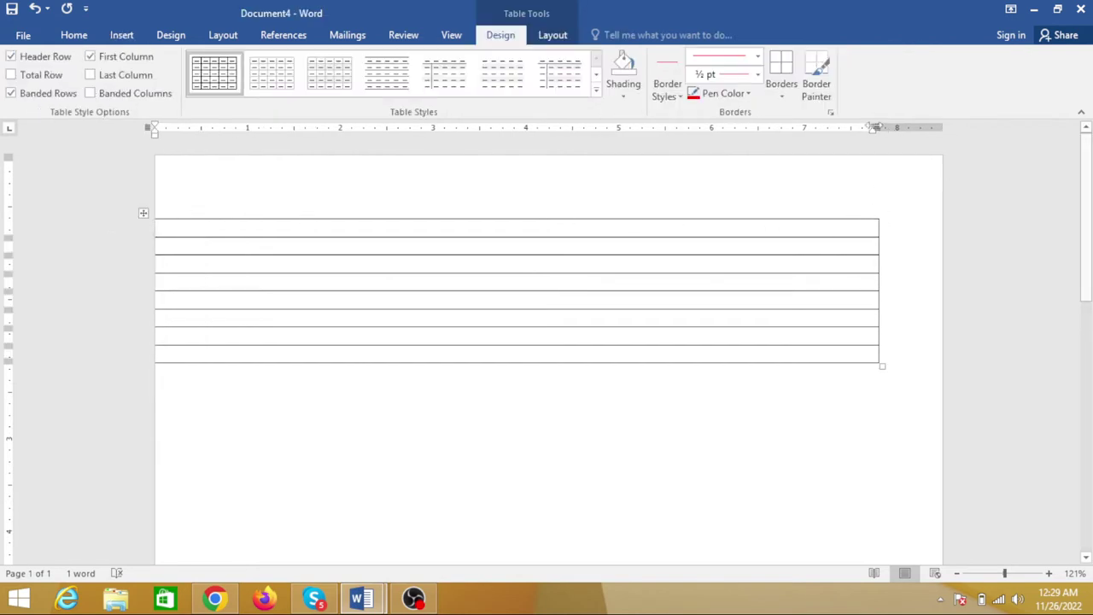
{"action": "left_click_drag", "start_coordinate": [877, 127], "coordinate": [936, 130]}
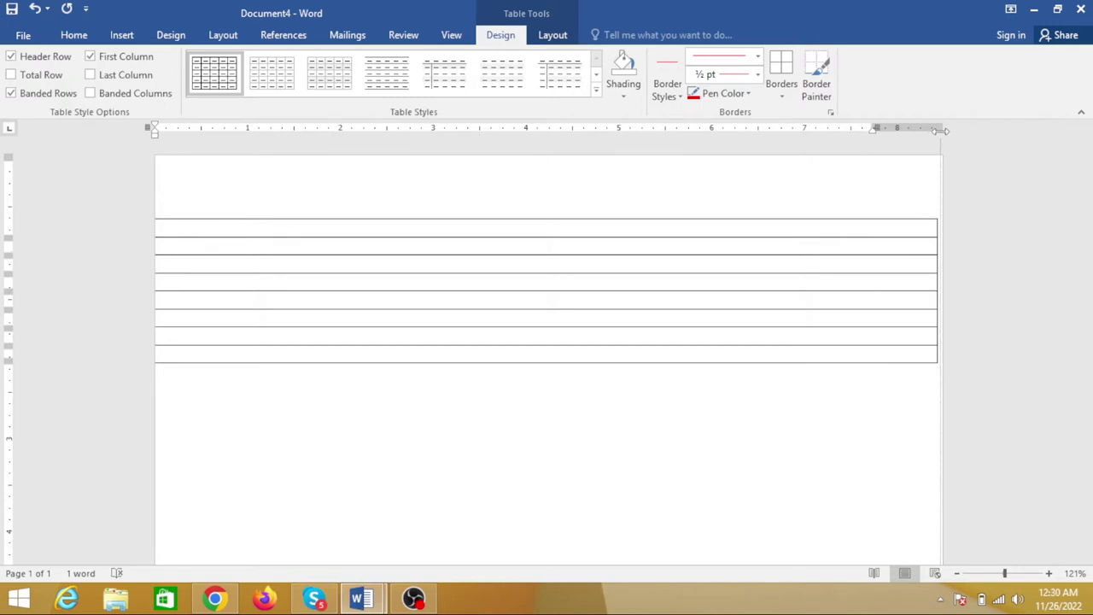
{"action": "left_click_drag", "start_coordinate": [939, 129], "coordinate": [943, 129]}
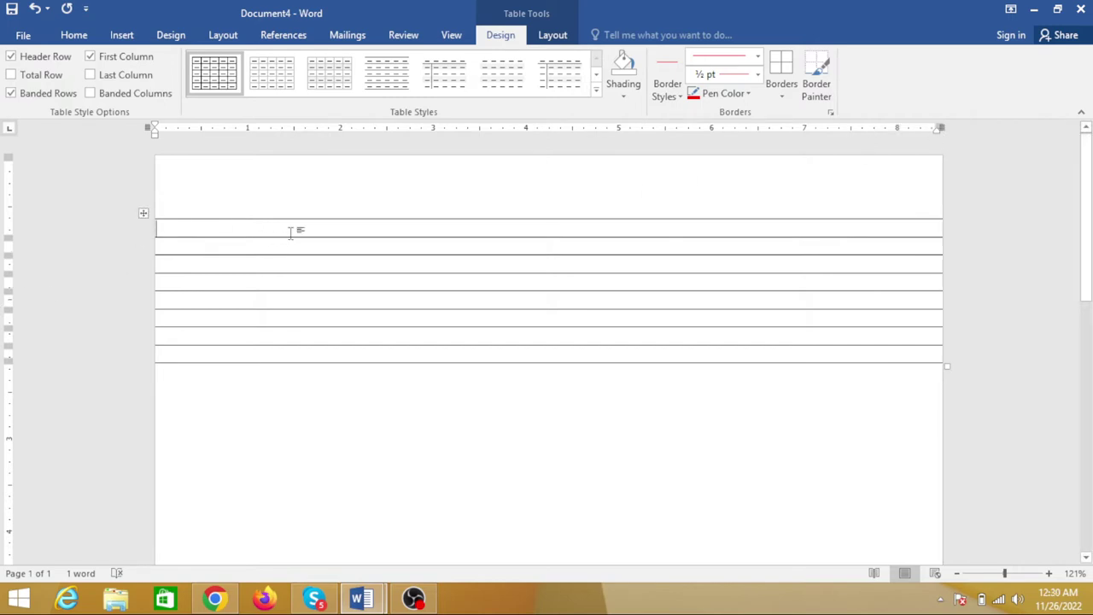
Step: Set every table row's height to 0.25"
{"action": "left_click", "coordinate": [143, 213]}
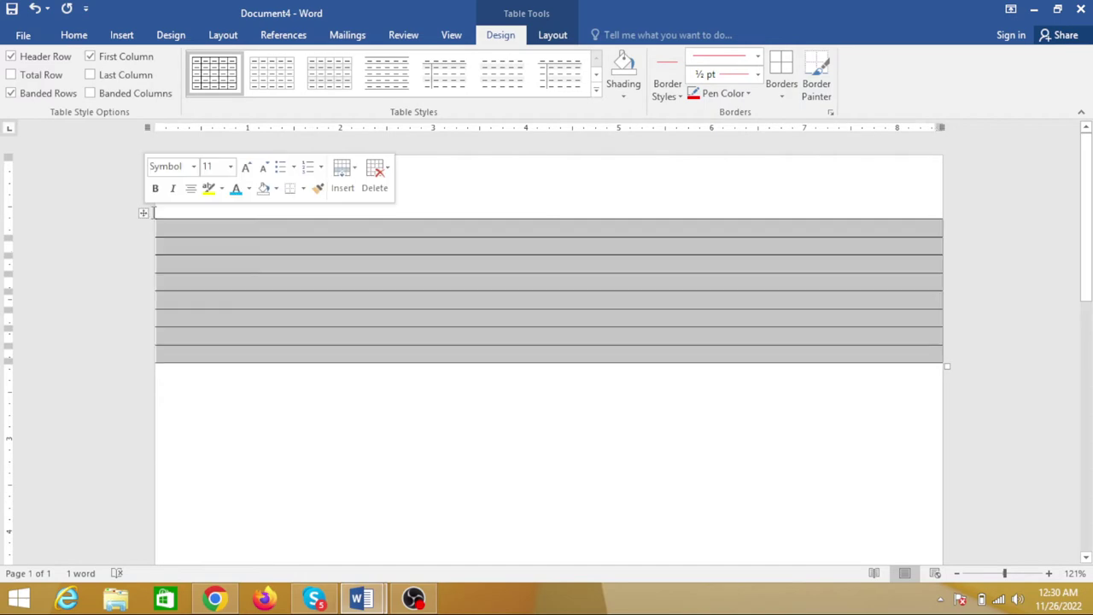
{"action": "left_click", "coordinate": [551, 35]}
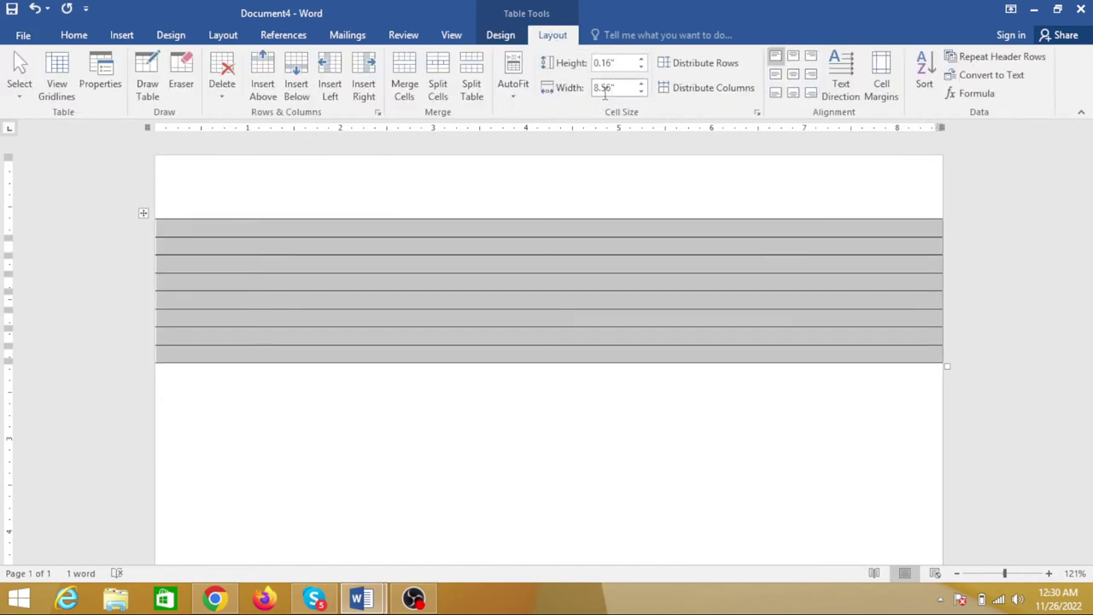
{"action": "left_click", "coordinate": [613, 63]}
{"action": "type", "text": "0.25"}
{"action": "key", "text": "Return"}
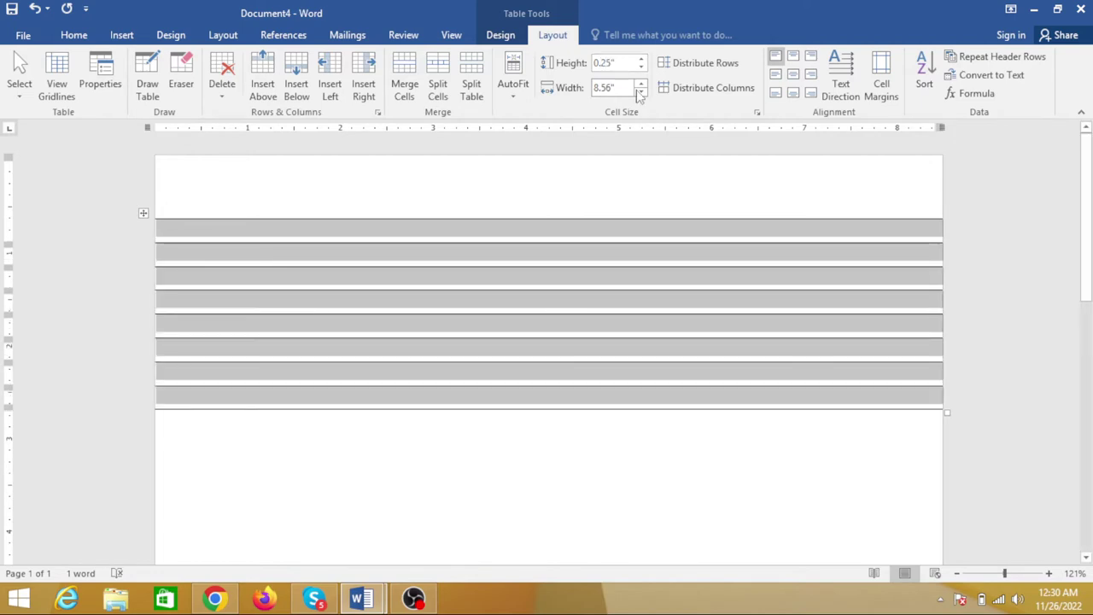
{"action": "left_click", "coordinate": [502, 301]}
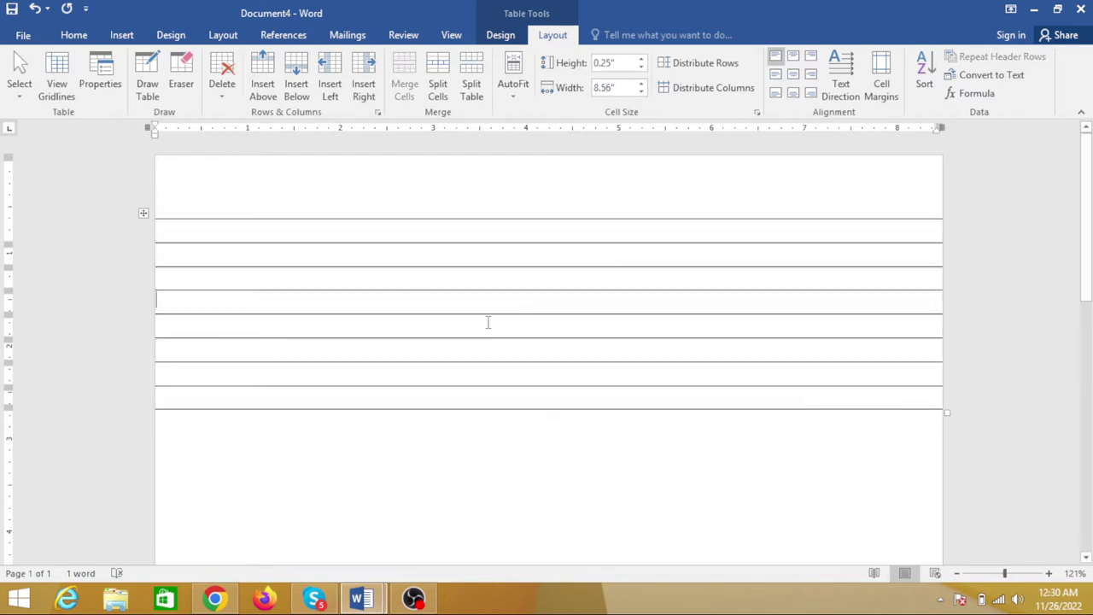
Step: Add rows with Tab from the last cell so the table runs down the page
{"action": "left_click", "coordinate": [145, 214]}
{"action": "left_click", "coordinate": [218, 403]}
{"action": "key", "text": "Tab"}
{"action": "key", "text": "Tab"}
{"action": "key", "text": "Tab"}
{"action": "key", "text": "Tab"}
{"action": "key", "text": "Tab"}
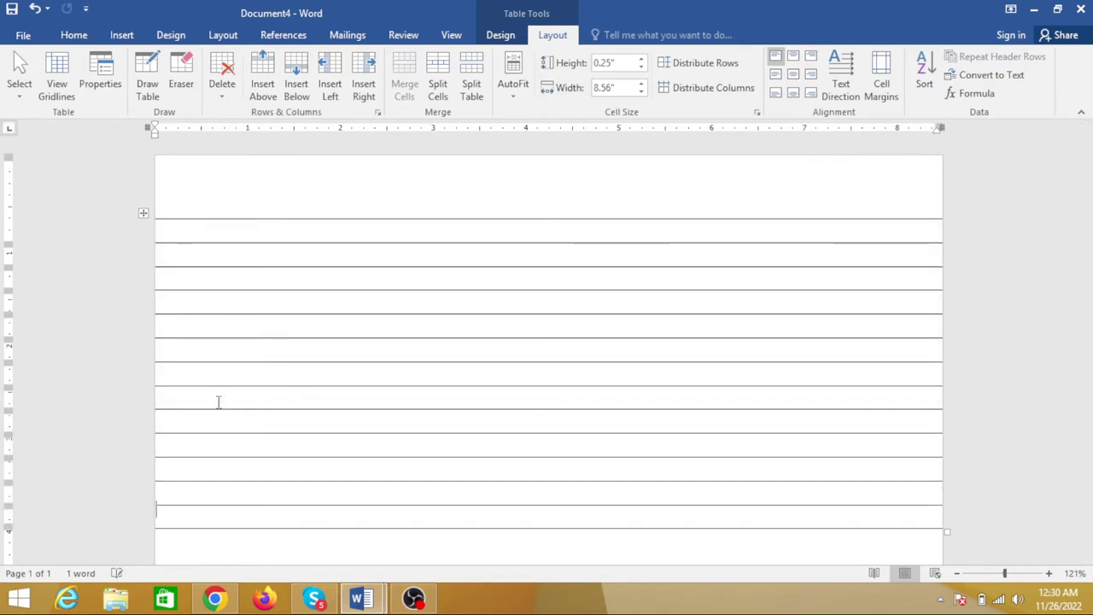
{"action": "key", "text": "Tab"}
{"action": "key", "text": "Tab"}
{"action": "key", "text": "Tab"}
{"action": "key", "text": "Tab"}
{"action": "key", "text": "Tab"}
{"action": "key", "text": "Tab"}
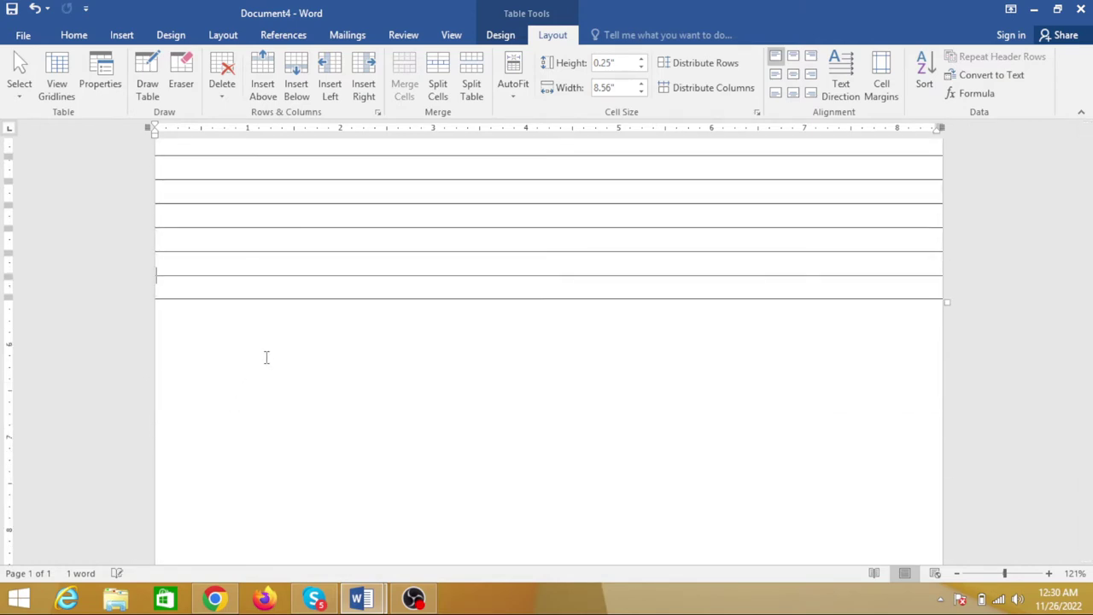
{"action": "key", "text": "Tab"}
{"action": "key", "text": "Tab"}
{"action": "key", "text": "Tab"}
{"action": "key", "text": "Tab"}
{"action": "key", "text": "Tab"}
{"action": "key", "text": "Tab"}
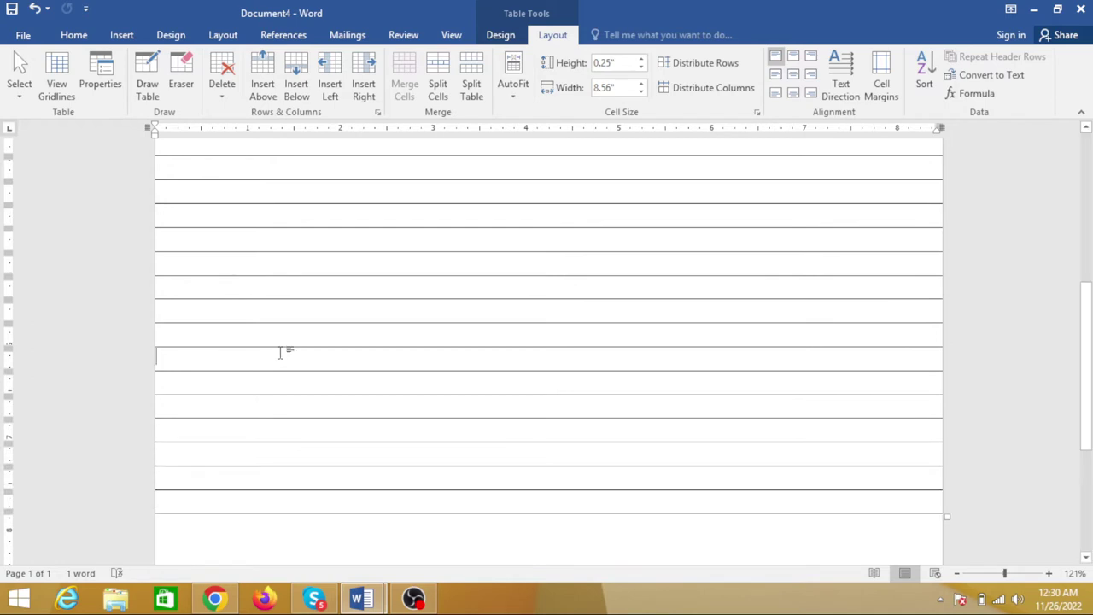
{"action": "key", "text": "Tab"}
{"action": "key", "text": "Tab"}
{"action": "scroll", "coordinate": [282, 352], "scroll_direction": "up", "scroll_amount": 10}
{"action": "left_click", "coordinate": [196, 231]}
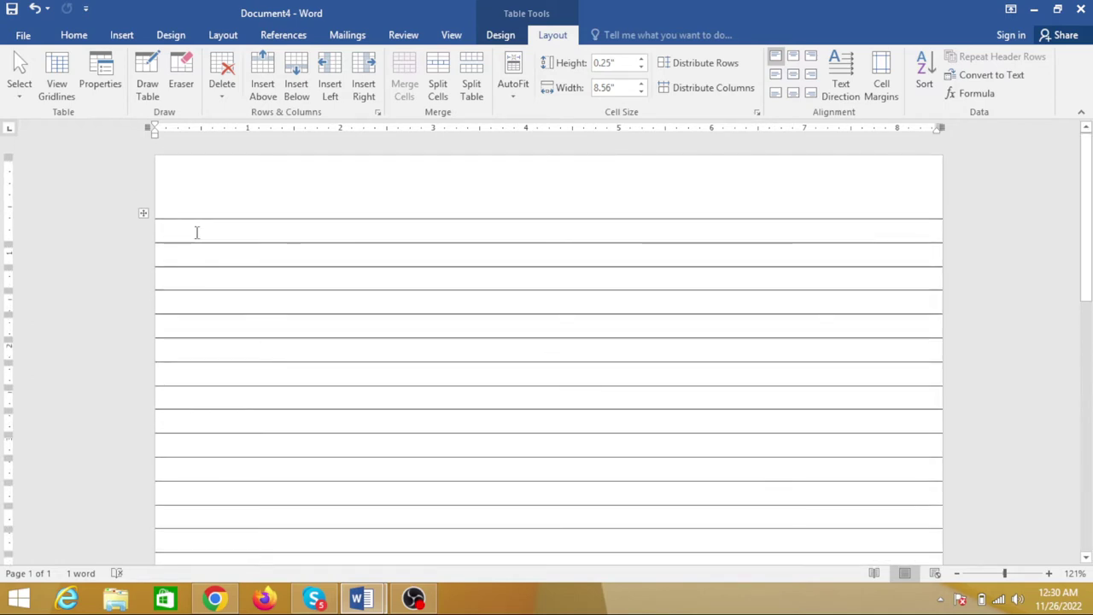
Step: Choose a thin dotted border line style and remove the table's existing borders
{"action": "left_click", "coordinate": [144, 214]}
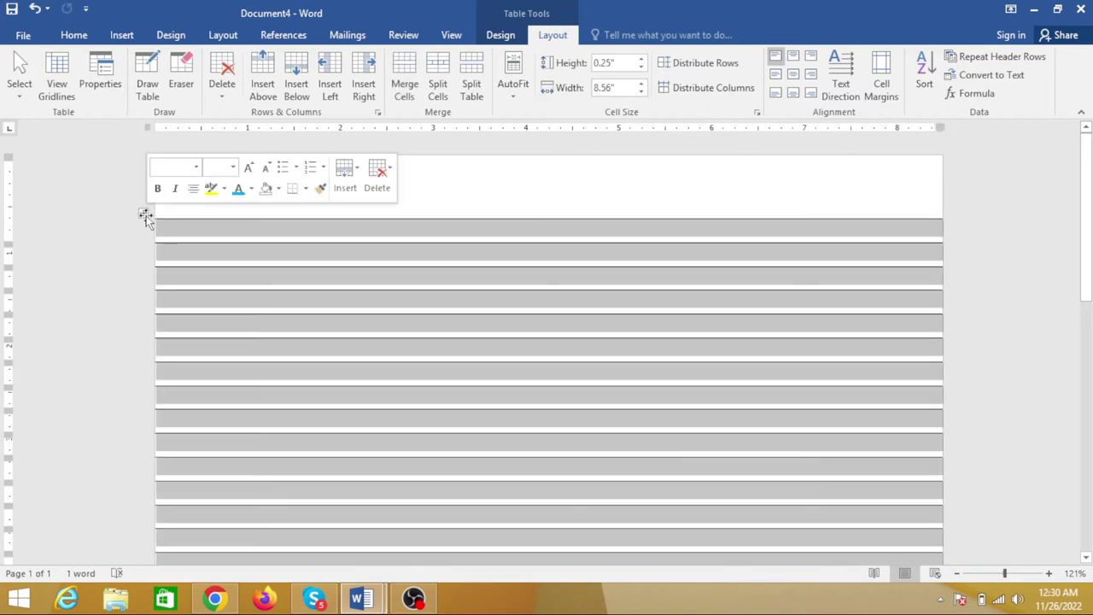
{"action": "left_click", "coordinate": [501, 35]}
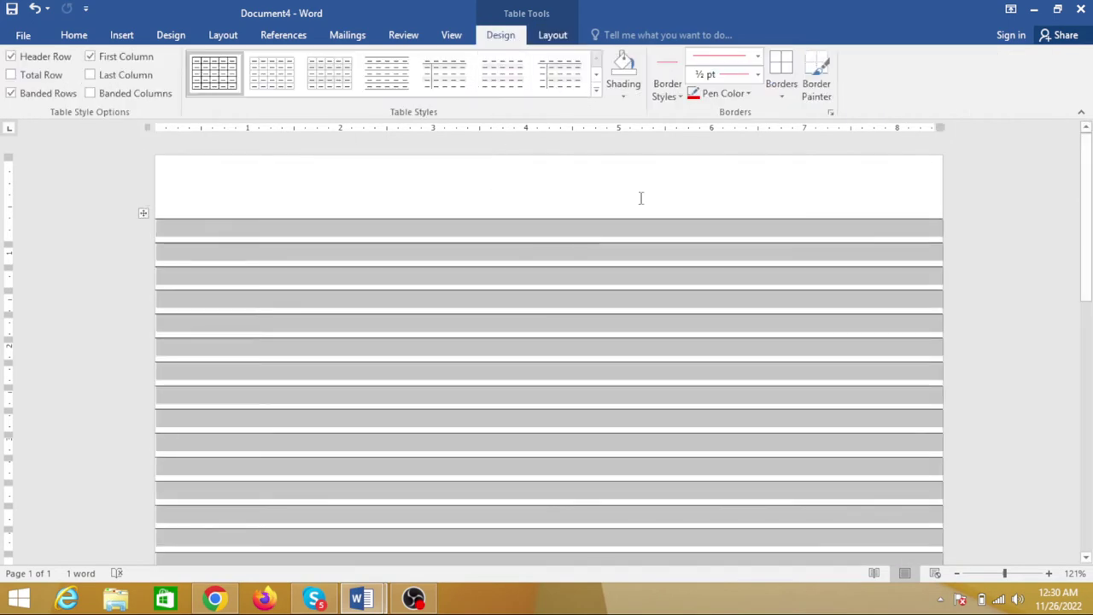
{"action": "left_click", "coordinate": [756, 59]}
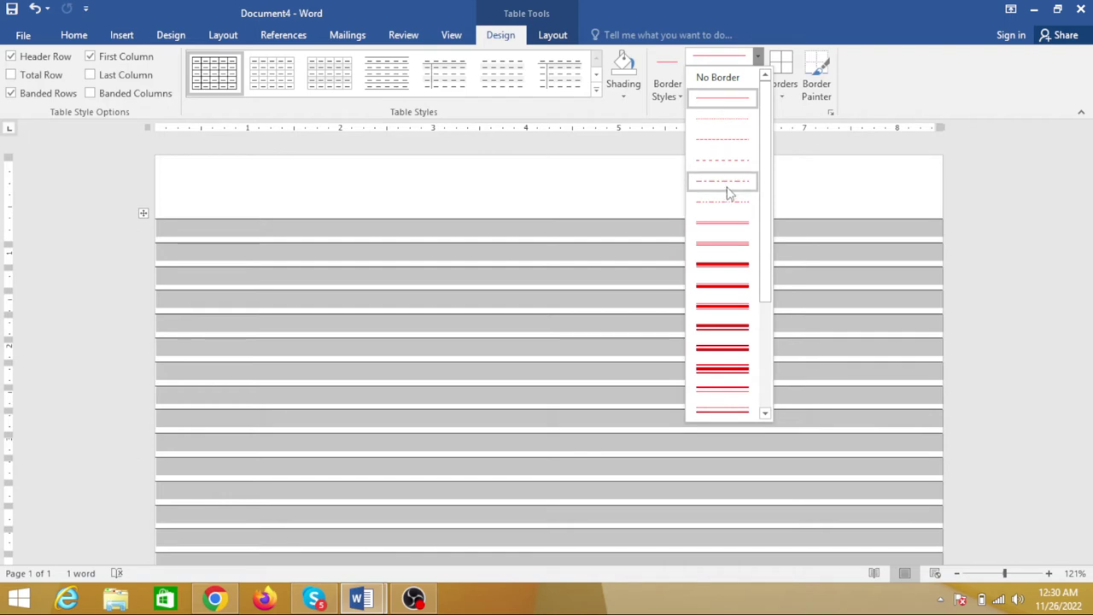
{"action": "left_click", "coordinate": [733, 246]}
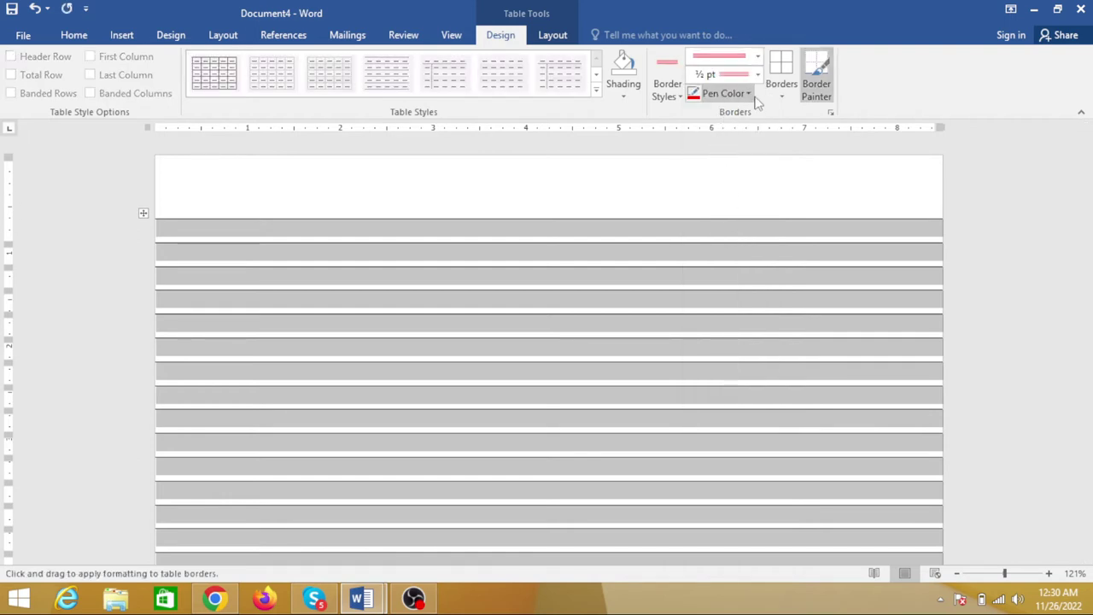
{"action": "left_click", "coordinate": [783, 96]}
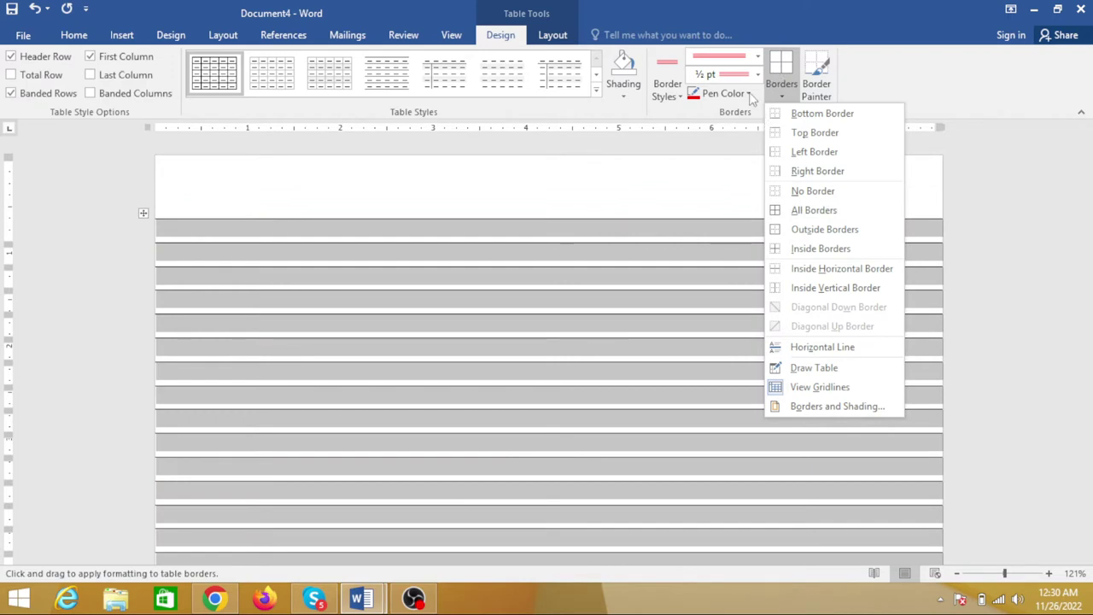
{"action": "left_click", "coordinate": [757, 57]}
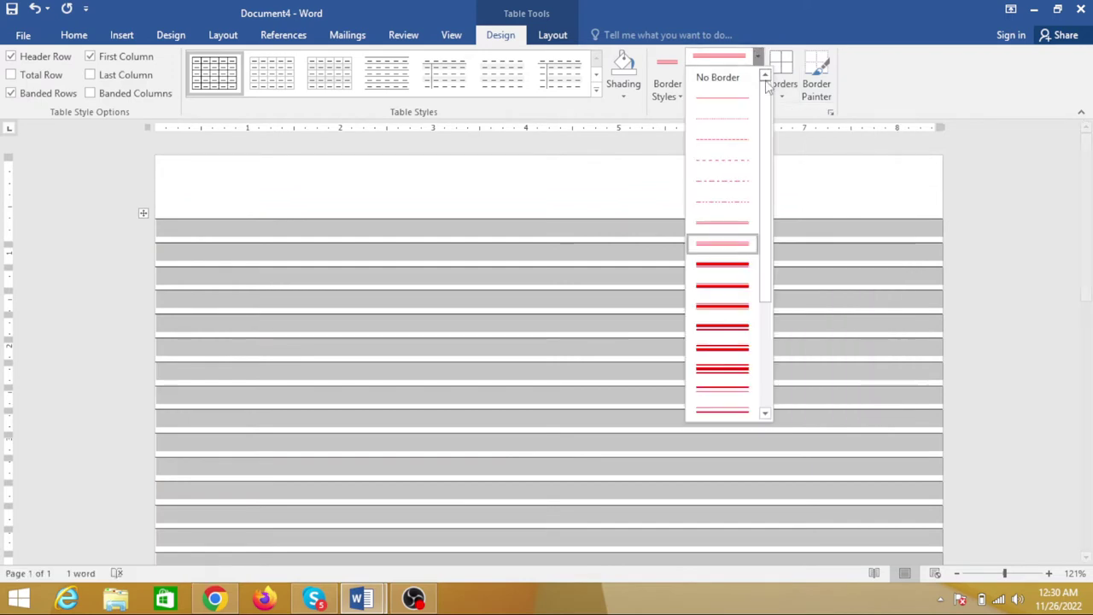
{"action": "left_click", "coordinate": [735, 125]}
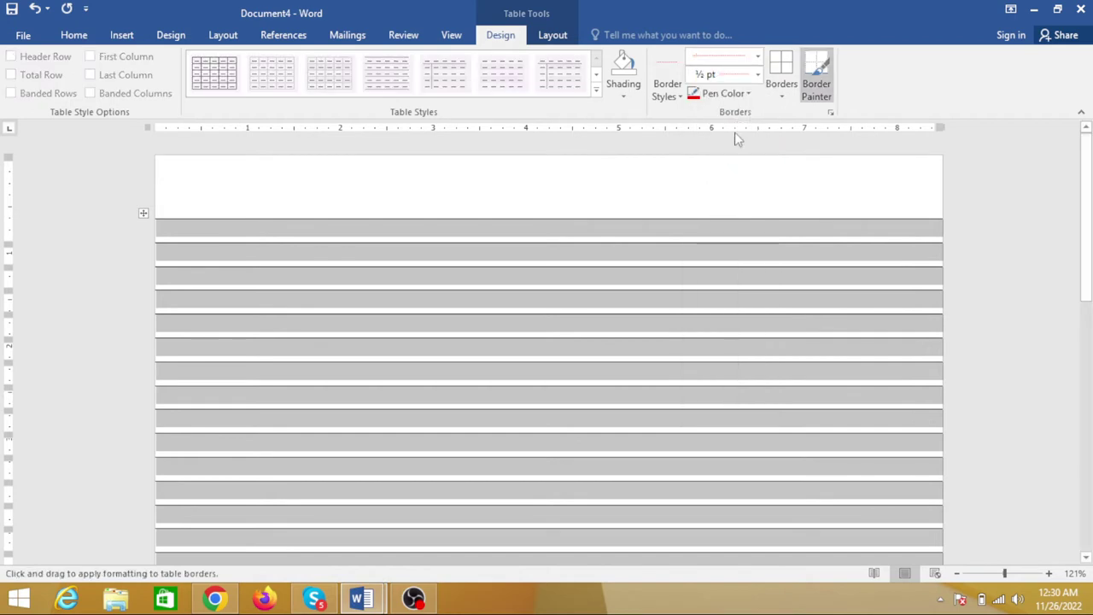
{"action": "left_click", "coordinate": [781, 97]}
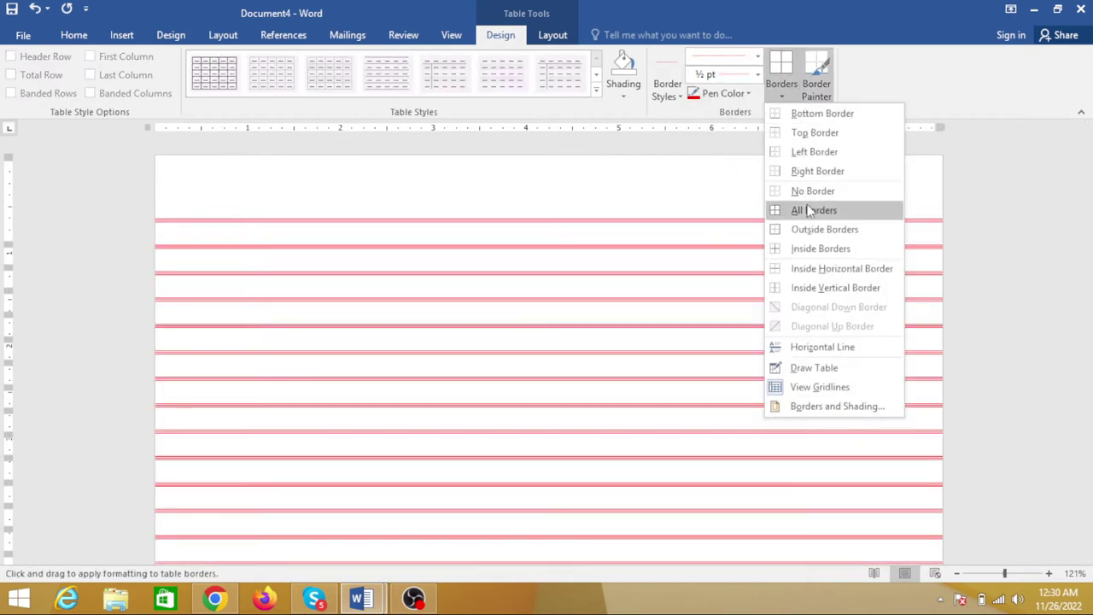
{"action": "left_click", "coordinate": [808, 191]}
Step: Apply the dotted borders to every row and colour them red
{"action": "left_click", "coordinate": [781, 89]}
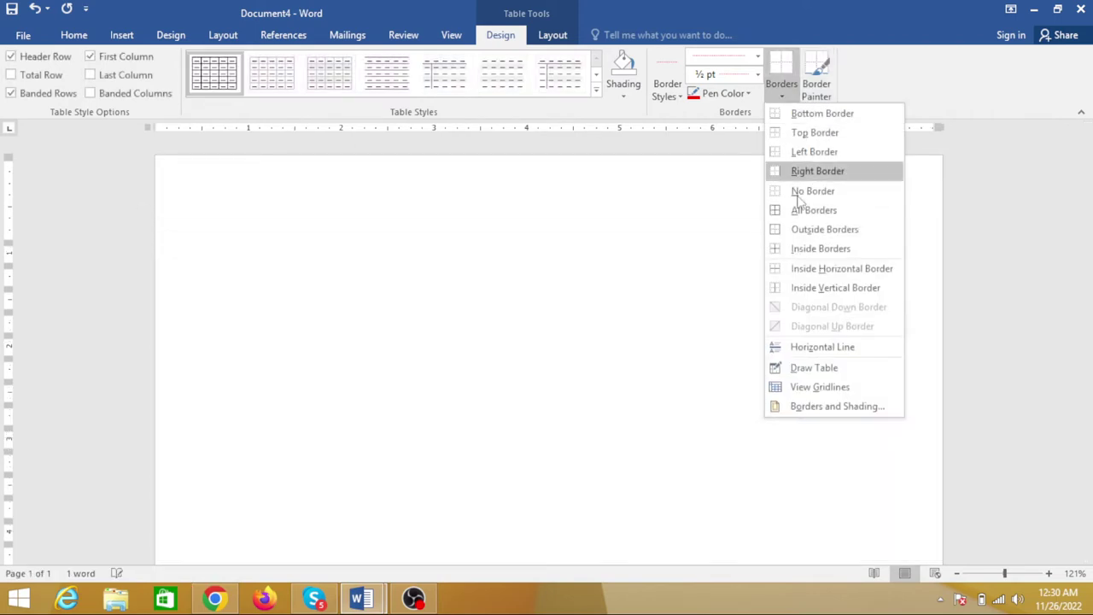
{"action": "left_click", "coordinate": [803, 211]}
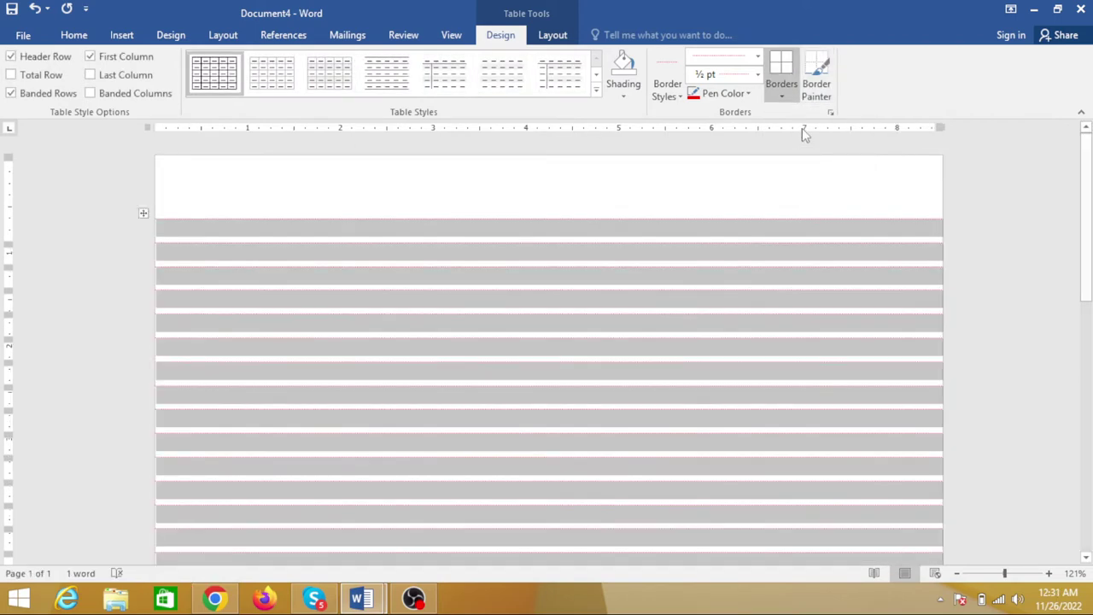
{"action": "left_click", "coordinate": [750, 94]}
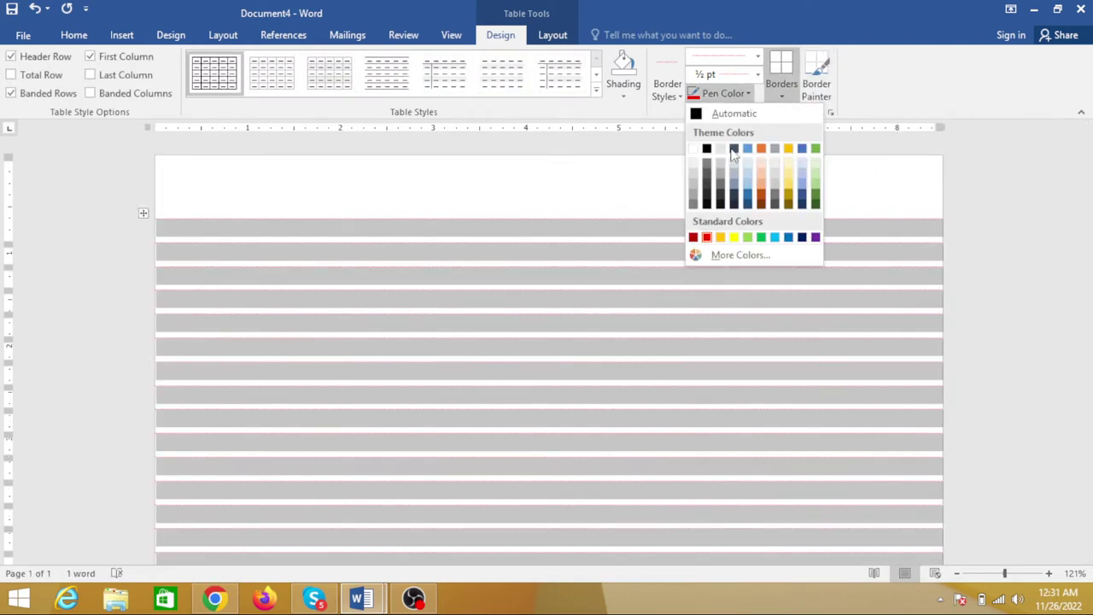
{"action": "left_click", "coordinate": [707, 238]}
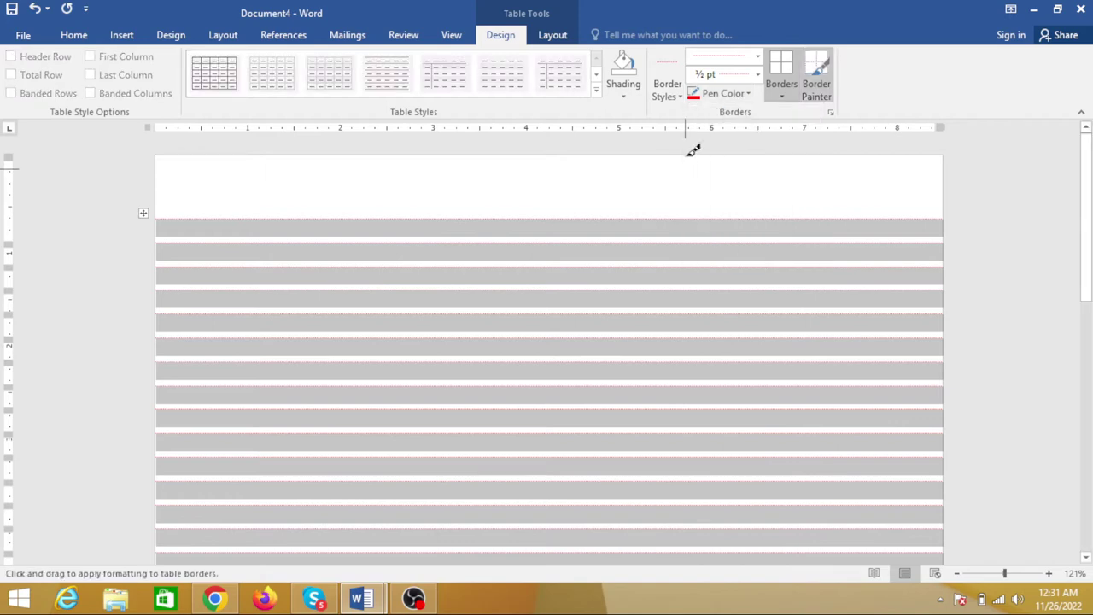
{"action": "key", "text": "Escape"}
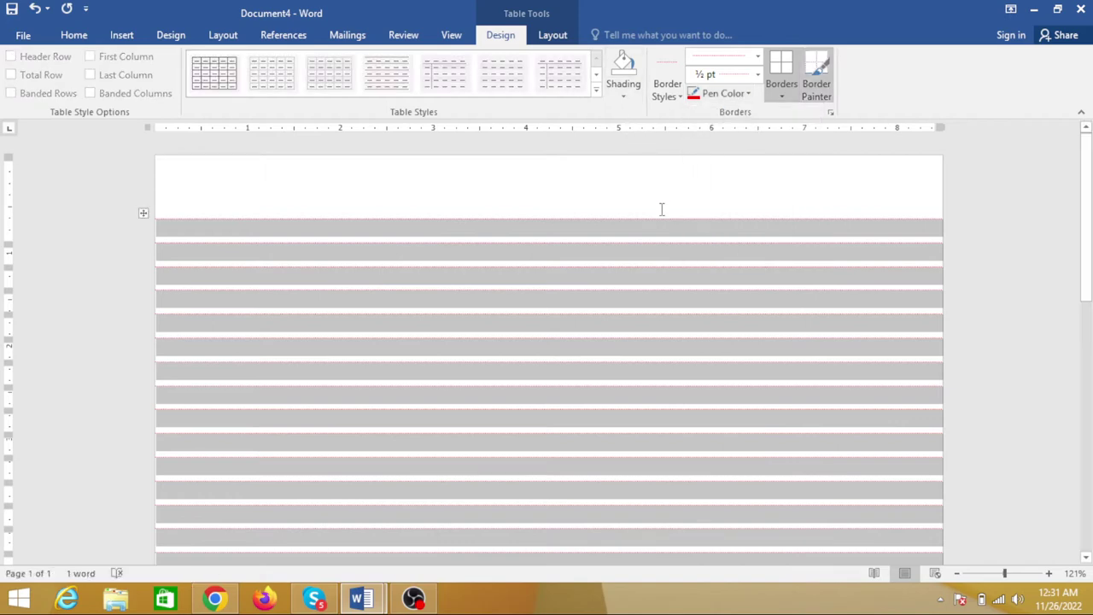
{"action": "left_click", "coordinate": [811, 175]}
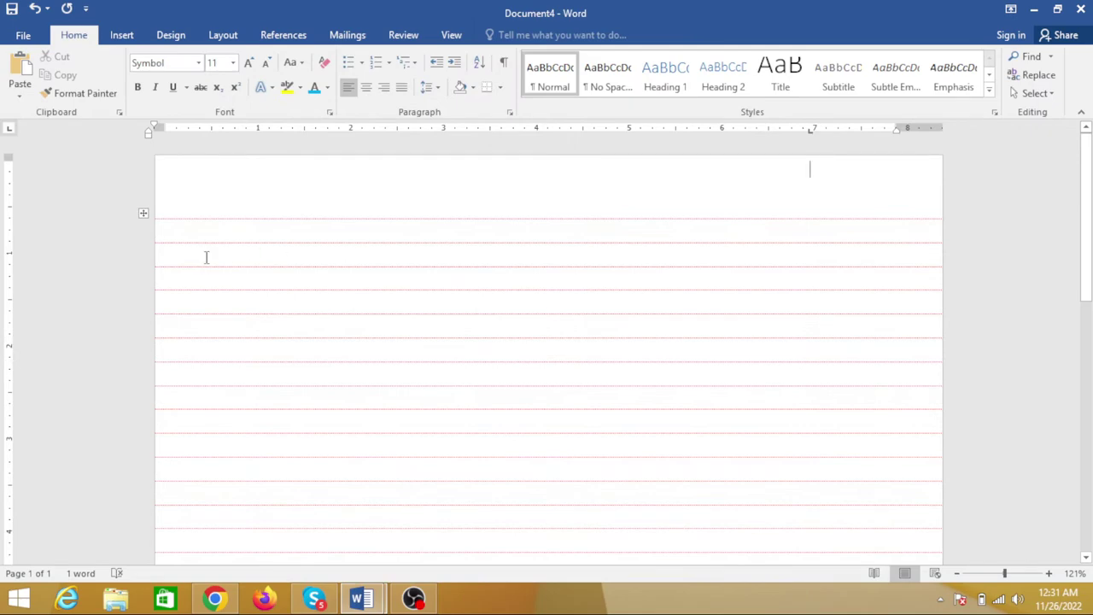
Step: Draw a 7.72"-tall vertical line near the 1-inch mark as the margin line
{"action": "left_click", "coordinate": [243, 234]}
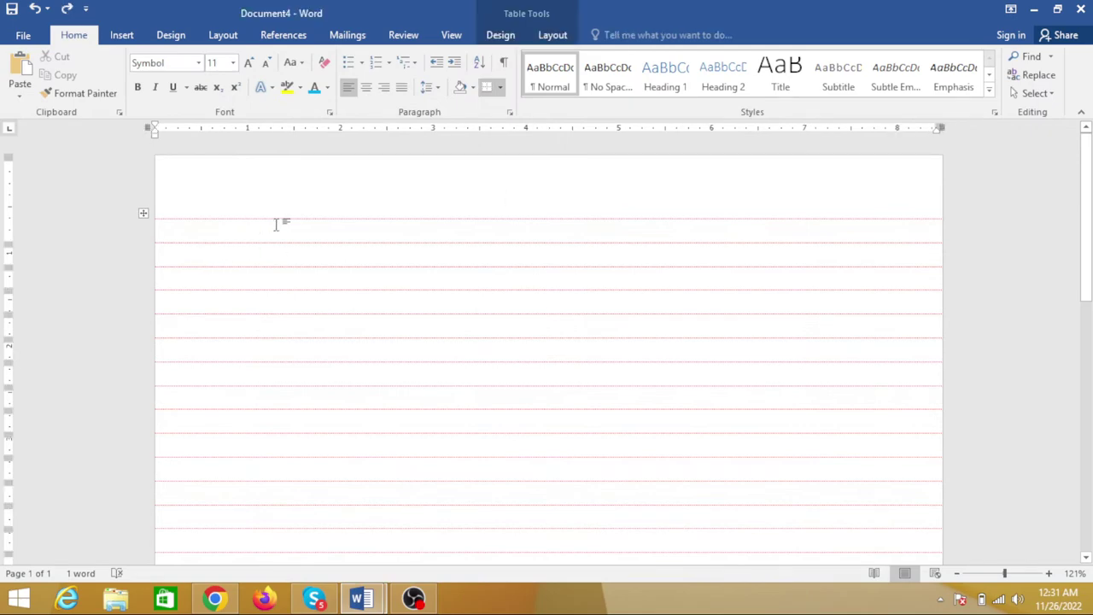
{"action": "left_click", "coordinate": [124, 38]}
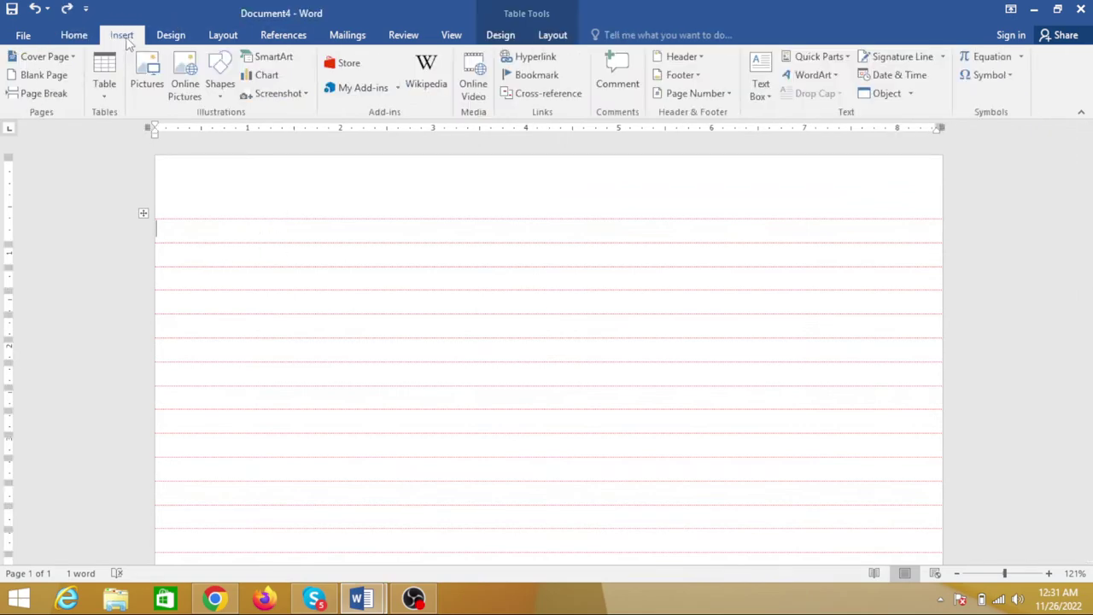
{"action": "left_click", "coordinate": [220, 85]}
{"action": "left_click", "coordinate": [215, 179]}
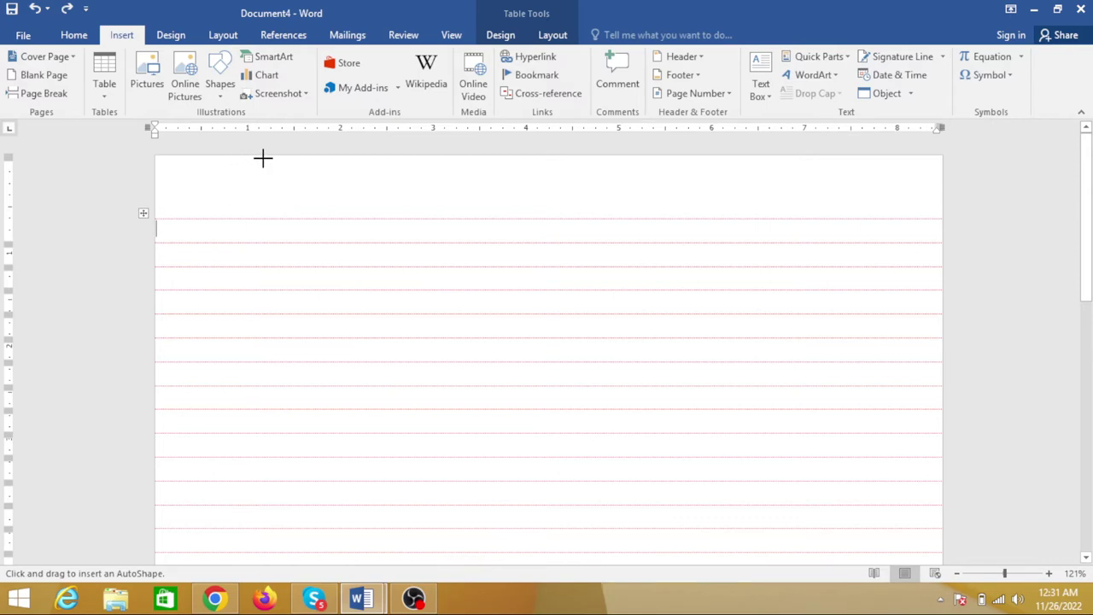
{"action": "left_click_drag", "start_coordinate": [263, 158], "coordinate": [271, 555]}
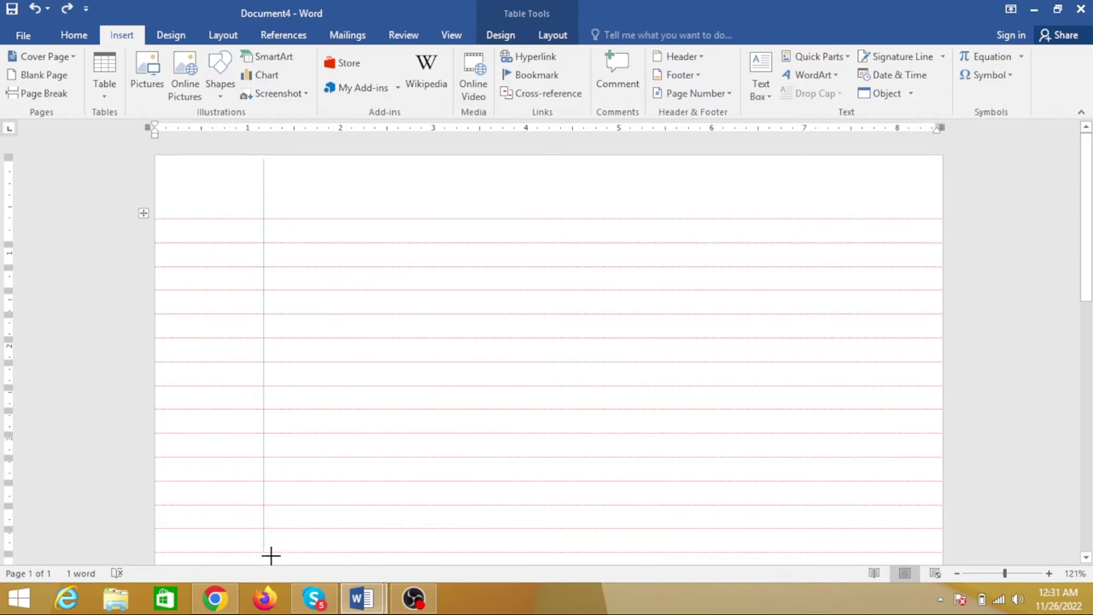
{"action": "left_click_drag", "start_coordinate": [271, 556], "coordinate": [273, 558]}
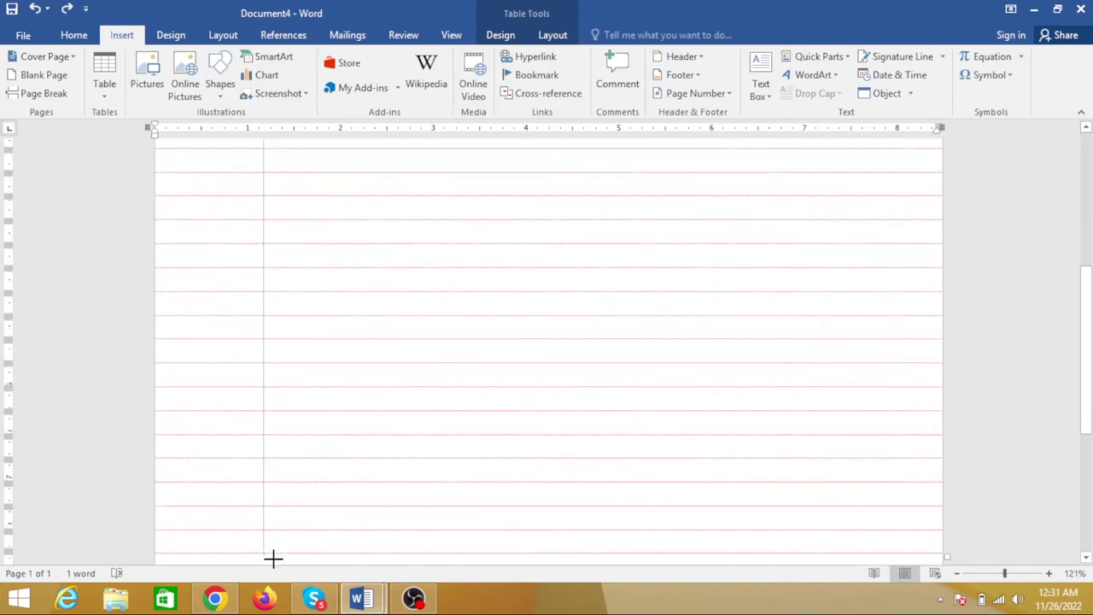
{"action": "left_click_drag", "start_coordinate": [273, 558], "coordinate": [273, 505]}
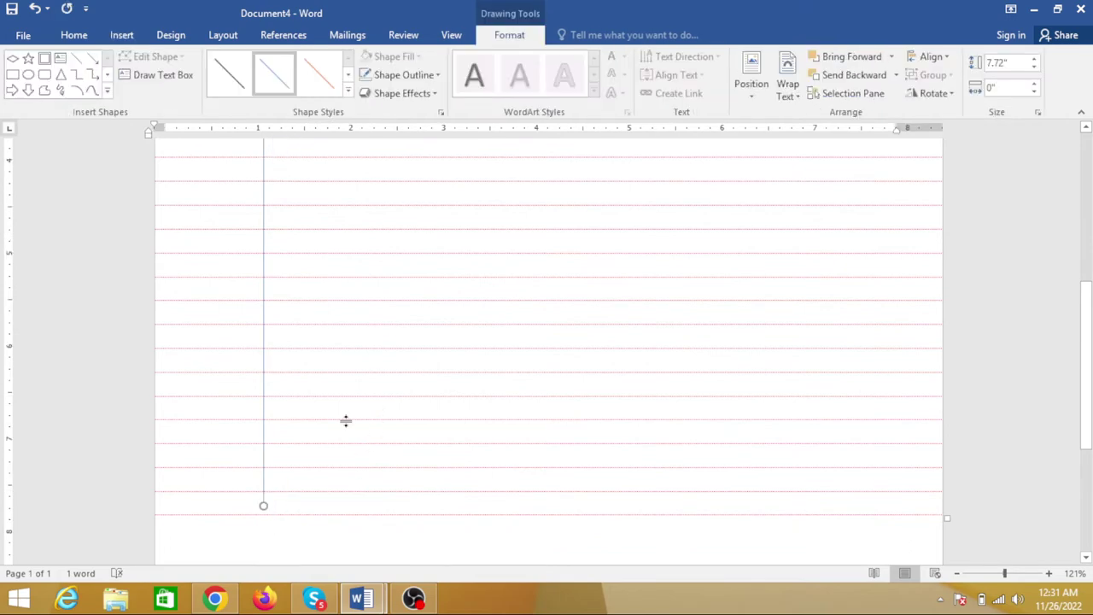
{"action": "scroll", "coordinate": [310, 254], "scroll_direction": "up", "scroll_amount": 3}
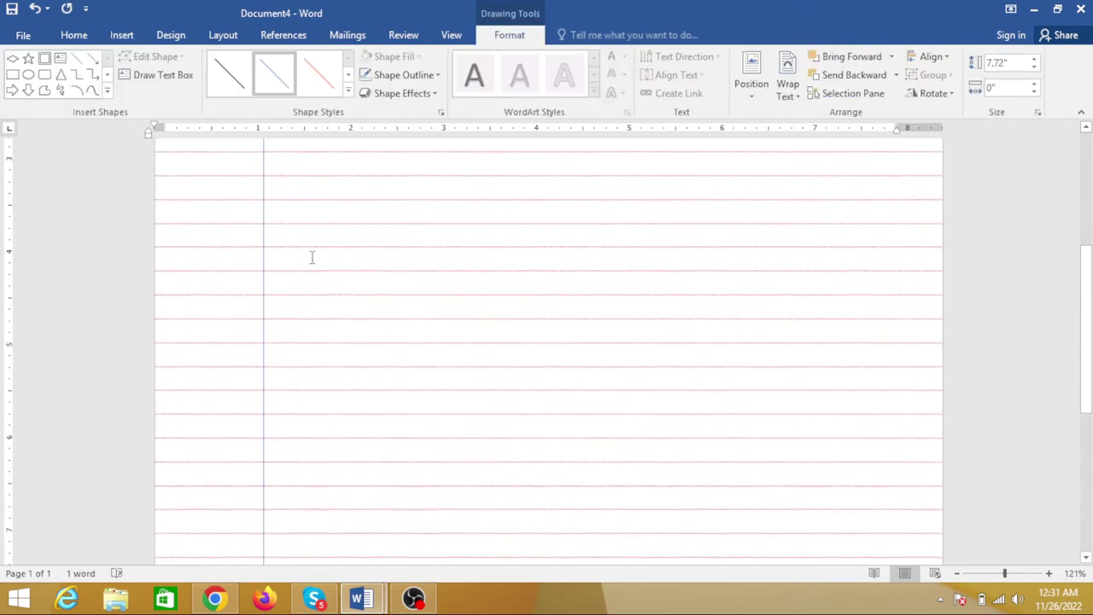
{"action": "scroll", "coordinate": [310, 251], "scroll_direction": "up", "scroll_amount": 1}
{"action": "scroll", "coordinate": [310, 251], "scroll_direction": "up", "scroll_amount": 1}
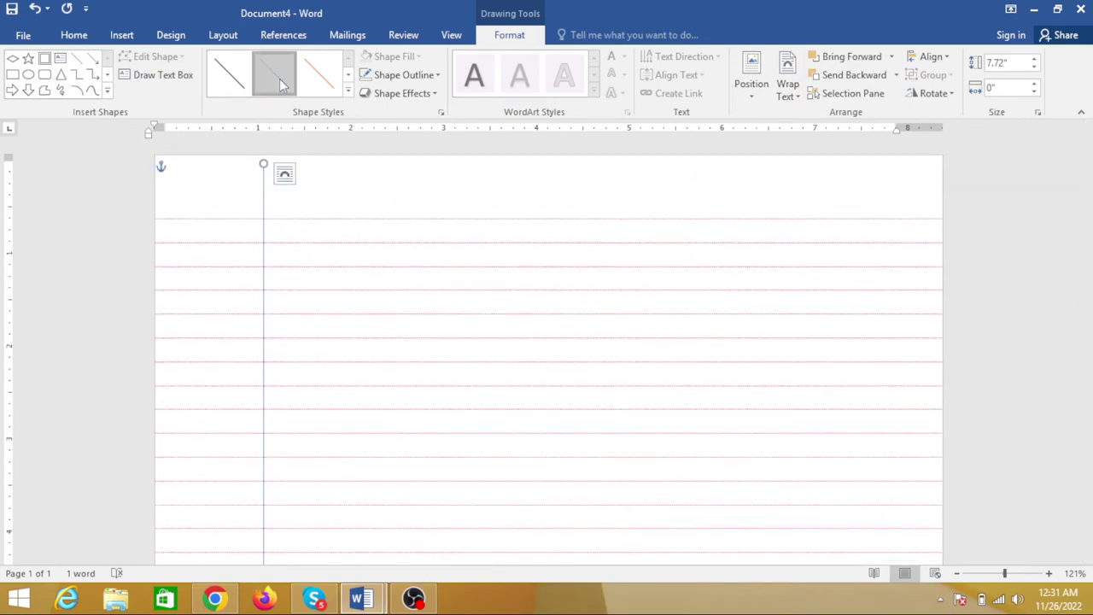
Step: Darken the margin line, duplicate it, nudge the copy alongside, and colour the copy red
{"action": "left_click", "coordinate": [239, 86]}
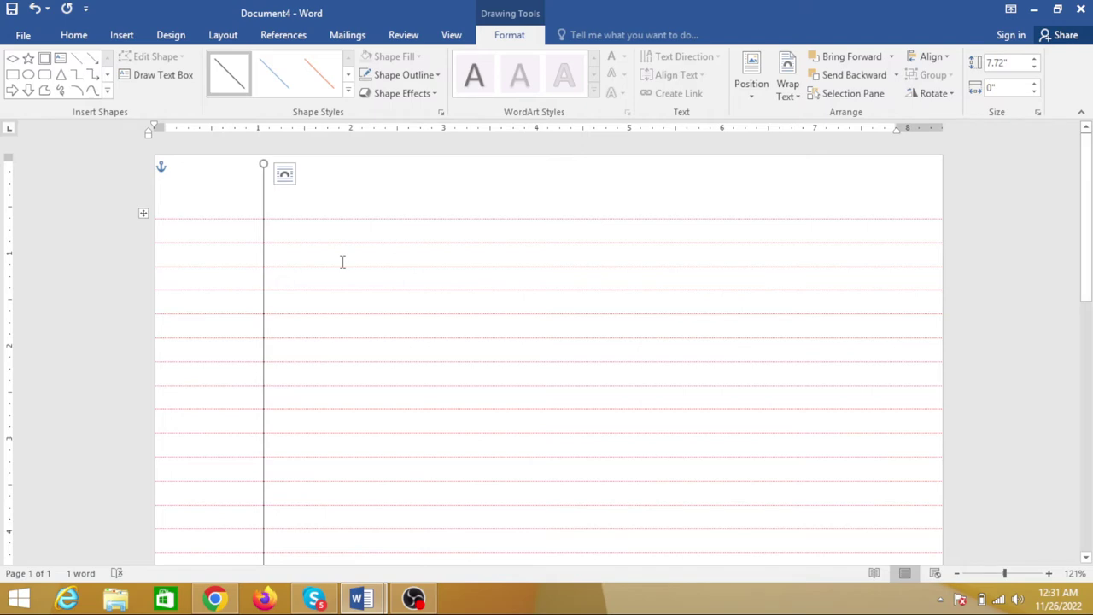
{"action": "key", "text": "ctrl+d"}
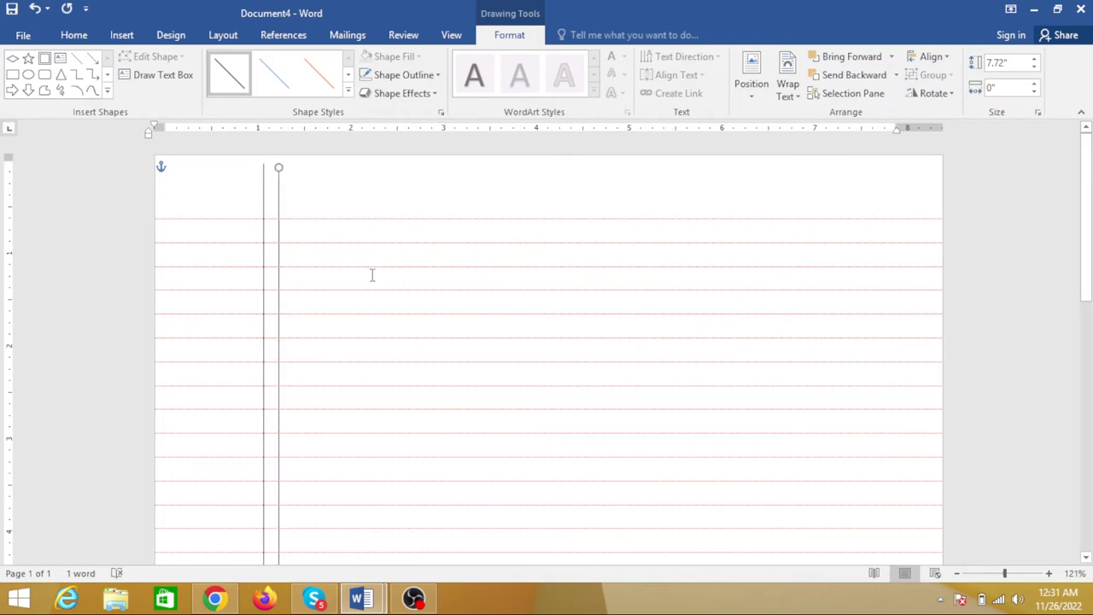
{"action": "key", "text": "Left"}
{"action": "key", "text": "Left"}
{"action": "key", "text": "Left"}
{"action": "key", "text": "Left"}
{"action": "key", "text": "Left"}
{"action": "key", "text": "Left"}
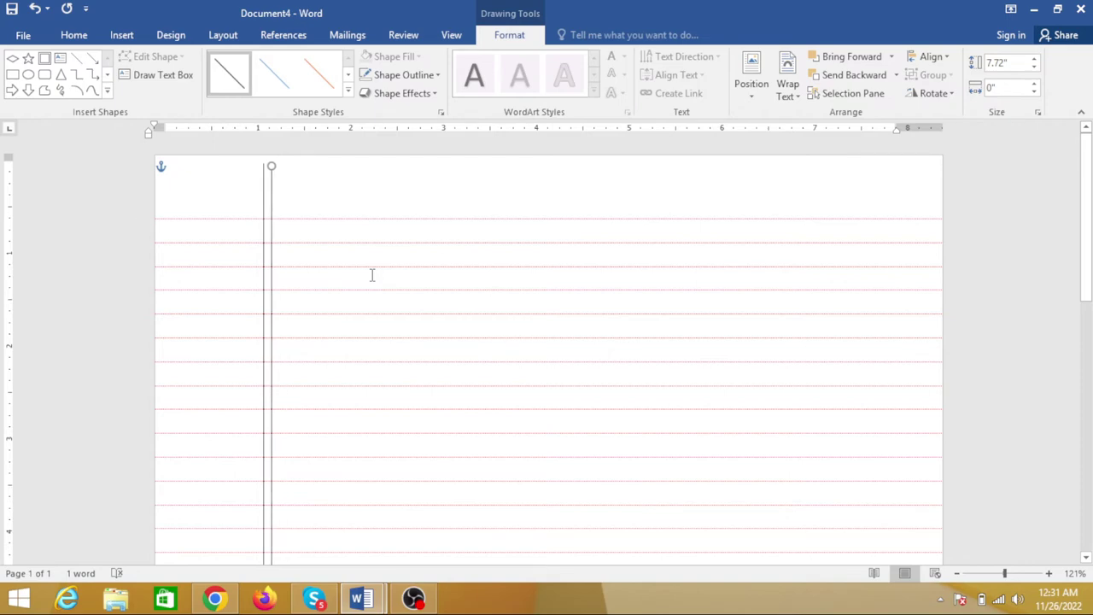
{"action": "key", "text": "Left"}
{"action": "key", "text": "Left"}
{"action": "key", "text": "Left"}
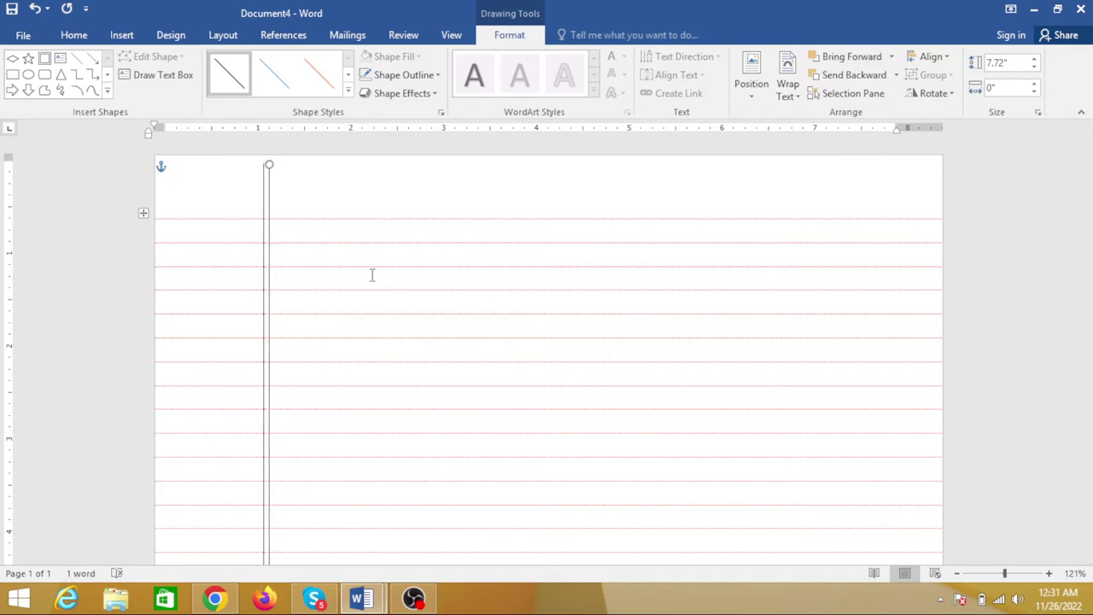
{"action": "key", "text": "Left"}
{"action": "key", "text": "Left"}
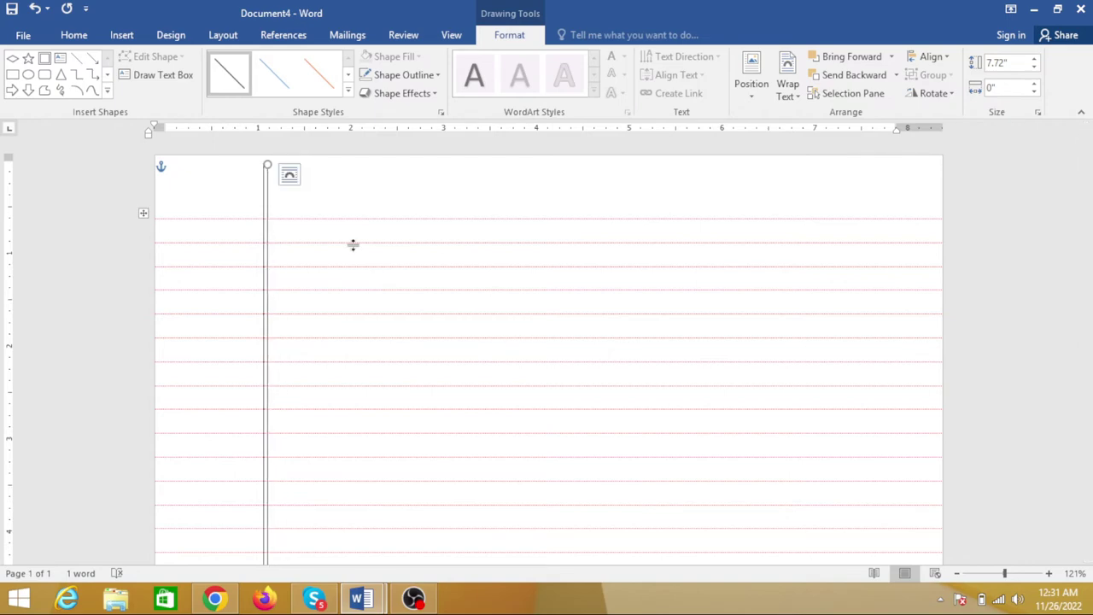
{"action": "left_click", "coordinate": [318, 74]}
{"action": "left_click", "coordinate": [362, 176]}
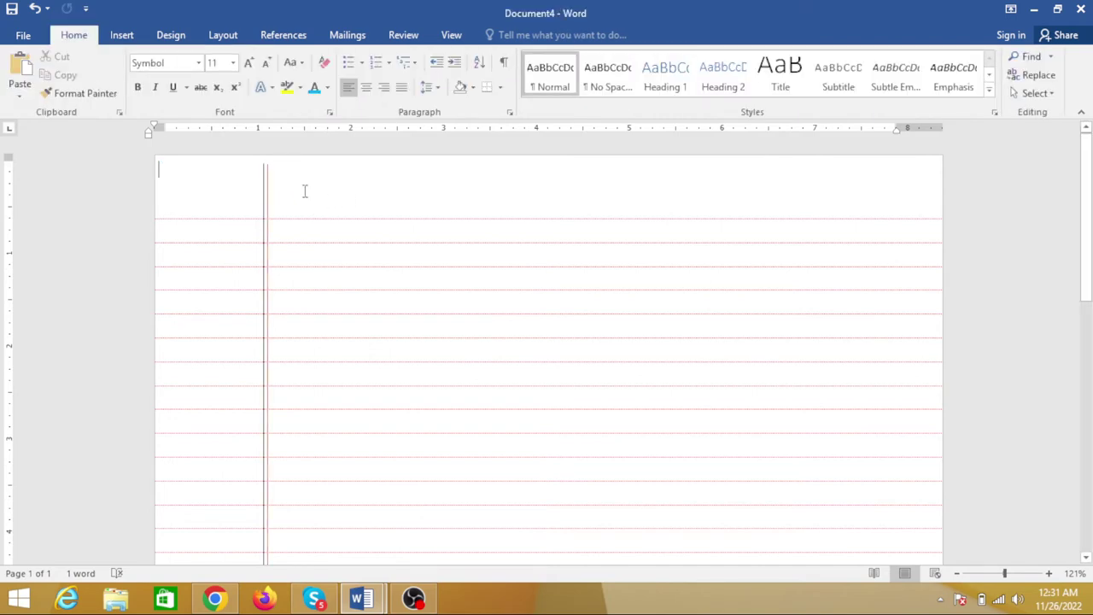
{"action": "scroll", "coordinate": [268, 214], "scroll_direction": "down", "scroll_amount": 1}
{"action": "scroll", "coordinate": [268, 213], "scroll_direction": "up", "scroll_amount": 1}
{"action": "mouse_move", "coordinate": [205, 230]}
{"action": "mouse_move", "coordinate": [446, 256]}
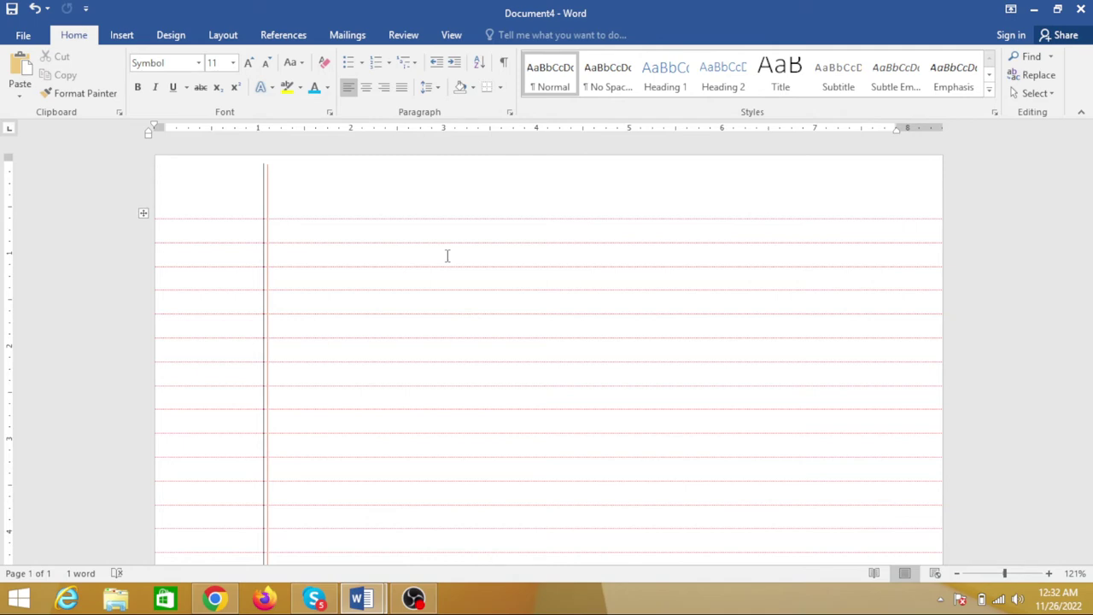
Step: Draw a top-right text box reading 'Date _______' with a 'Page' line beneath
{"action": "left_click", "coordinate": [121, 35]}
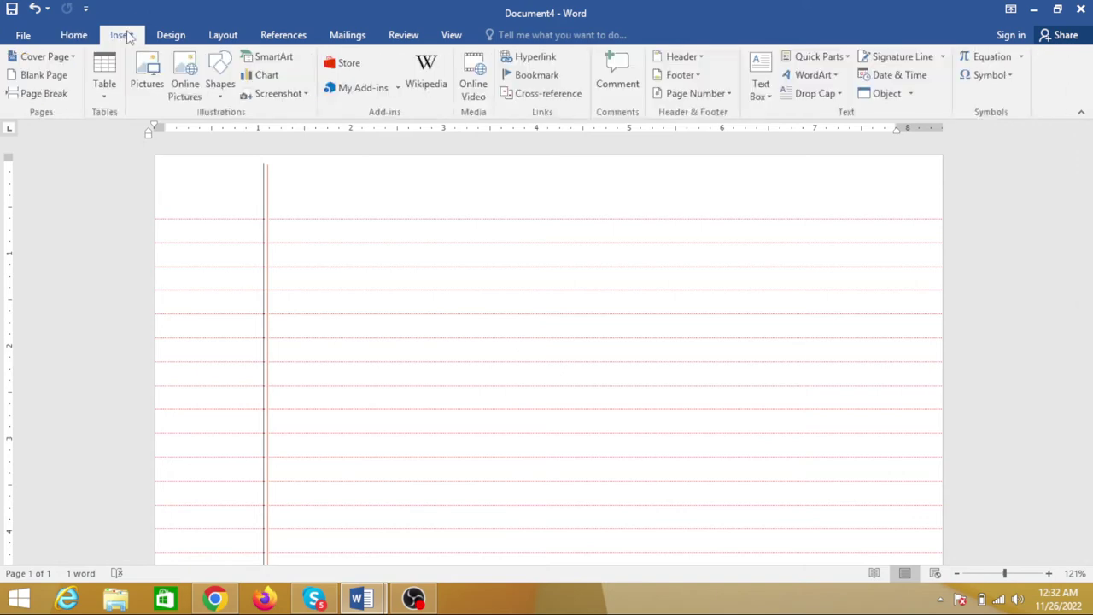
{"action": "left_click", "coordinate": [220, 85]}
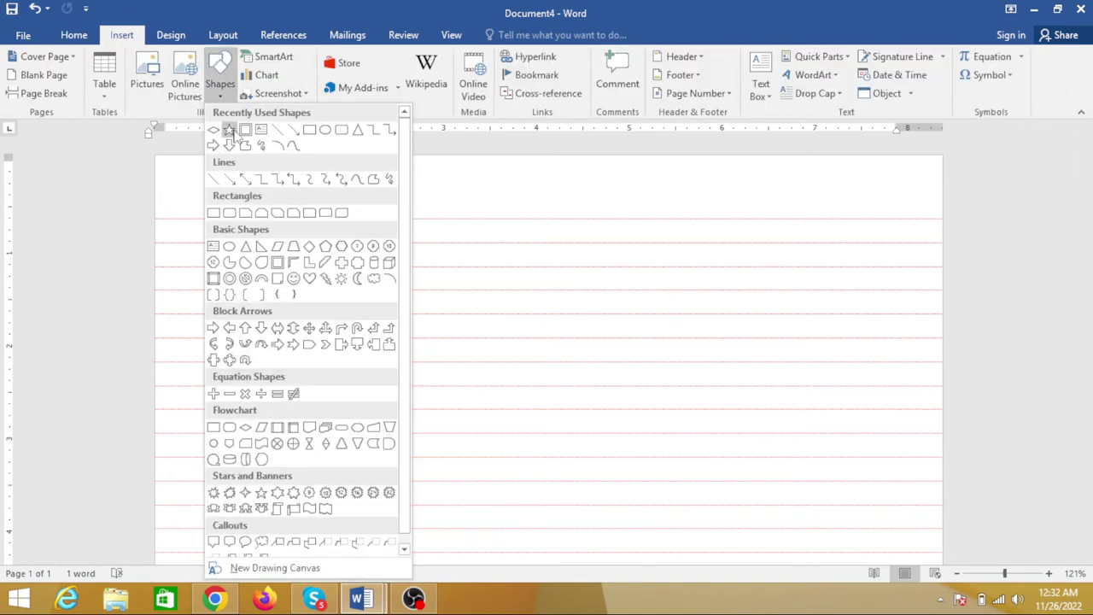
{"action": "left_click", "coordinate": [259, 129]}
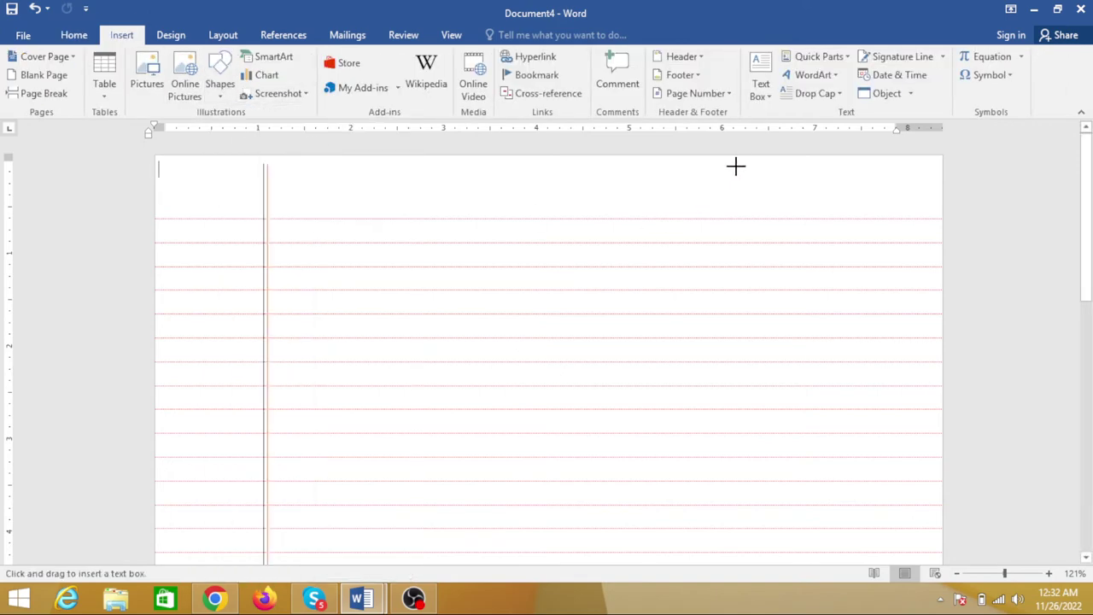
{"action": "left_click_drag", "start_coordinate": [736, 164], "coordinate": [911, 216]}
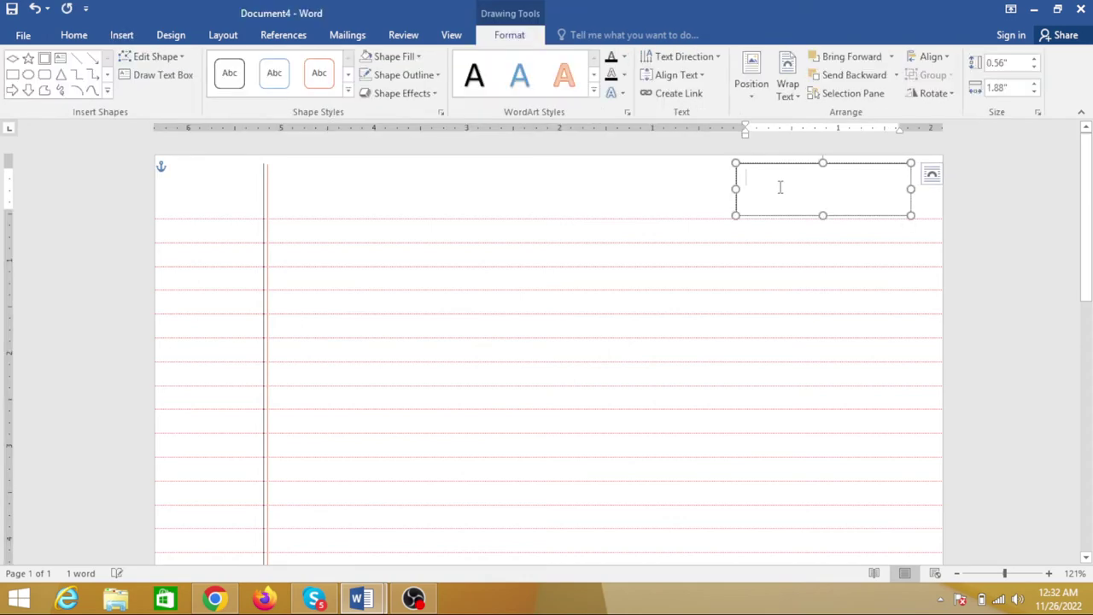
{"action": "type", "text": "date "}
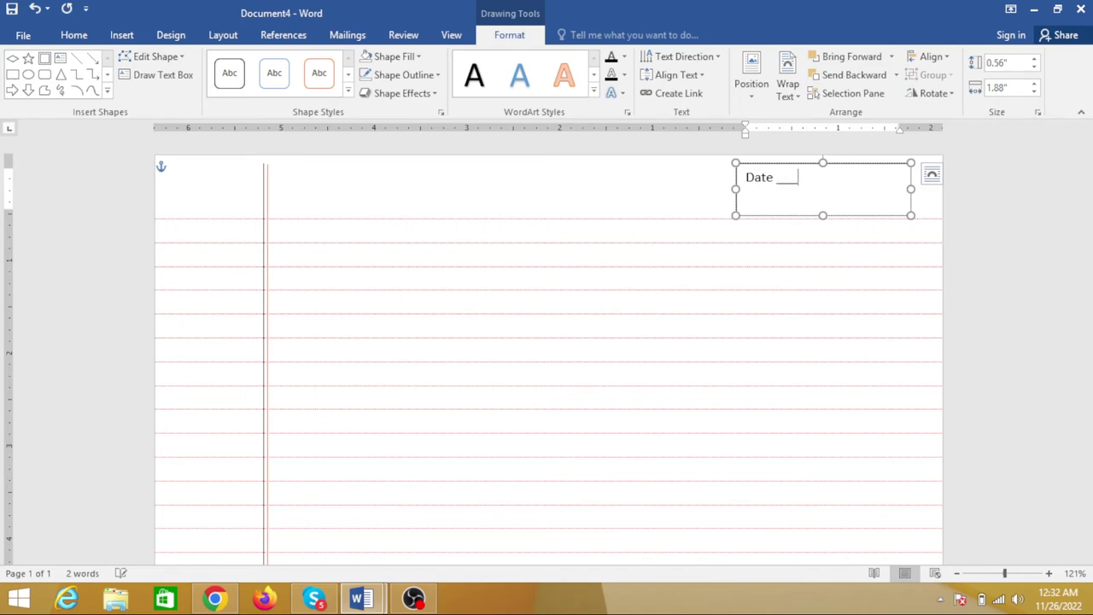
{"action": "type", "text": "___________________________"}
{"action": "key", "text": "Return"}
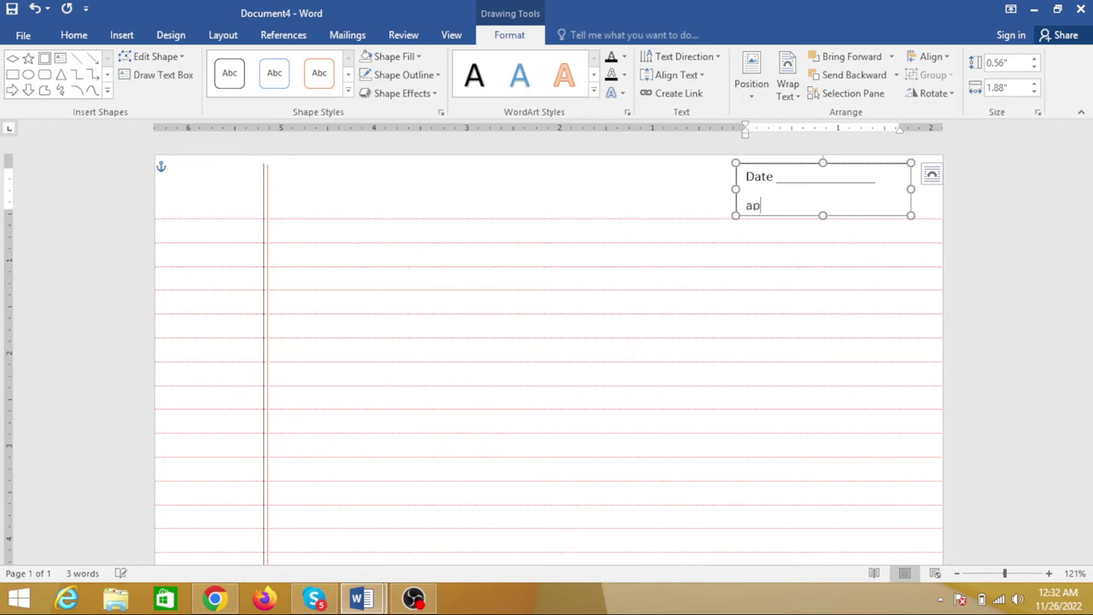
{"action": "type", "text": "pap"}
{"action": "key", "text": "ctrl+a"}
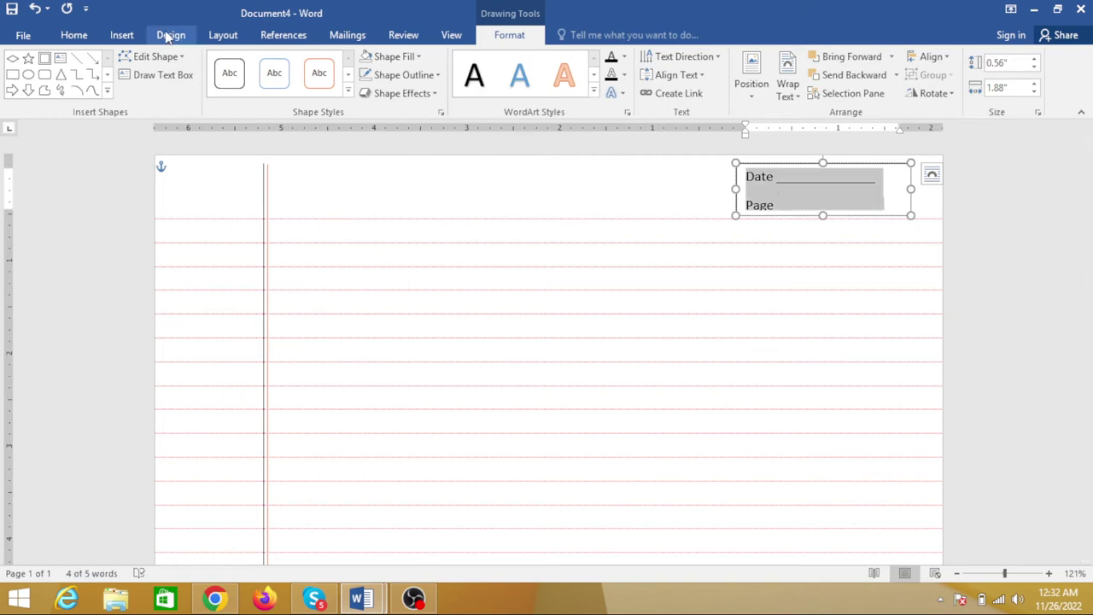
Step: Remove the space after paragraphs so the Date and Page lines sit together
{"action": "left_click", "coordinate": [70, 34]}
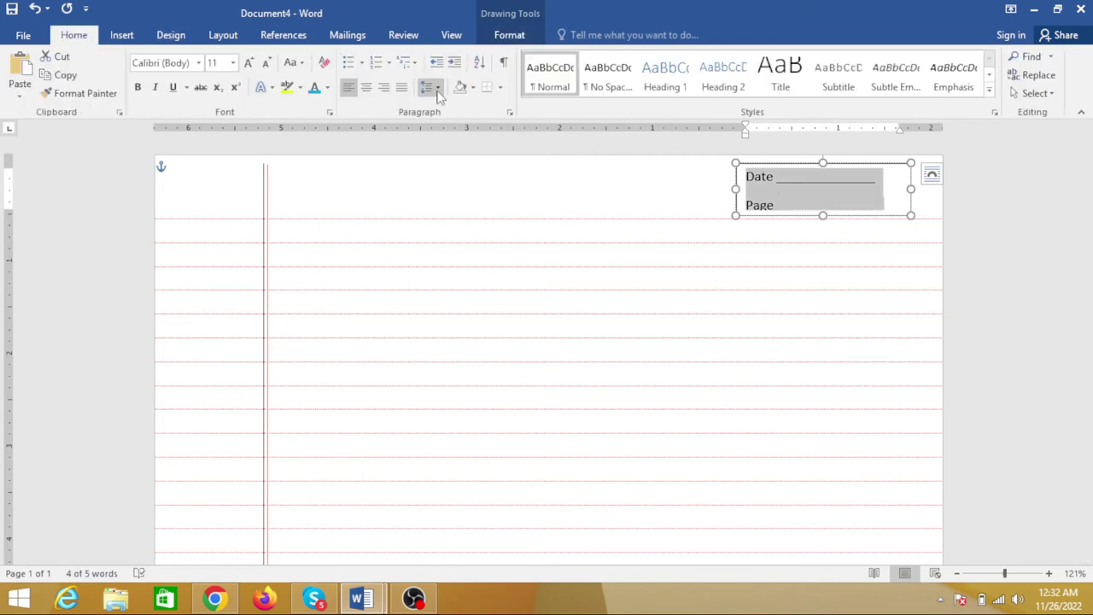
{"action": "left_click", "coordinate": [441, 92]}
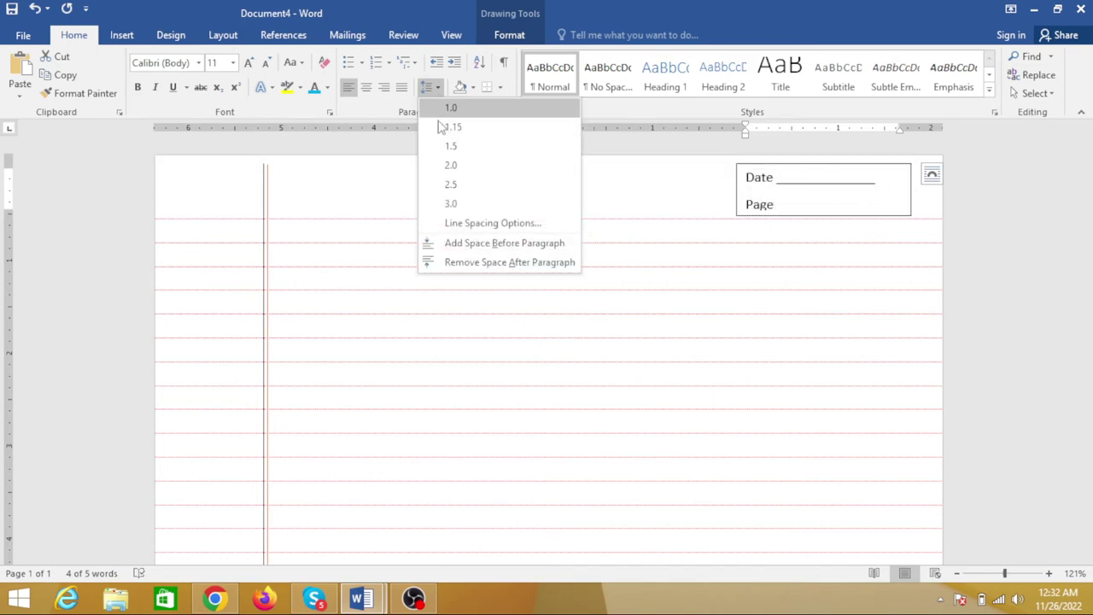
{"action": "left_click", "coordinate": [476, 260]}
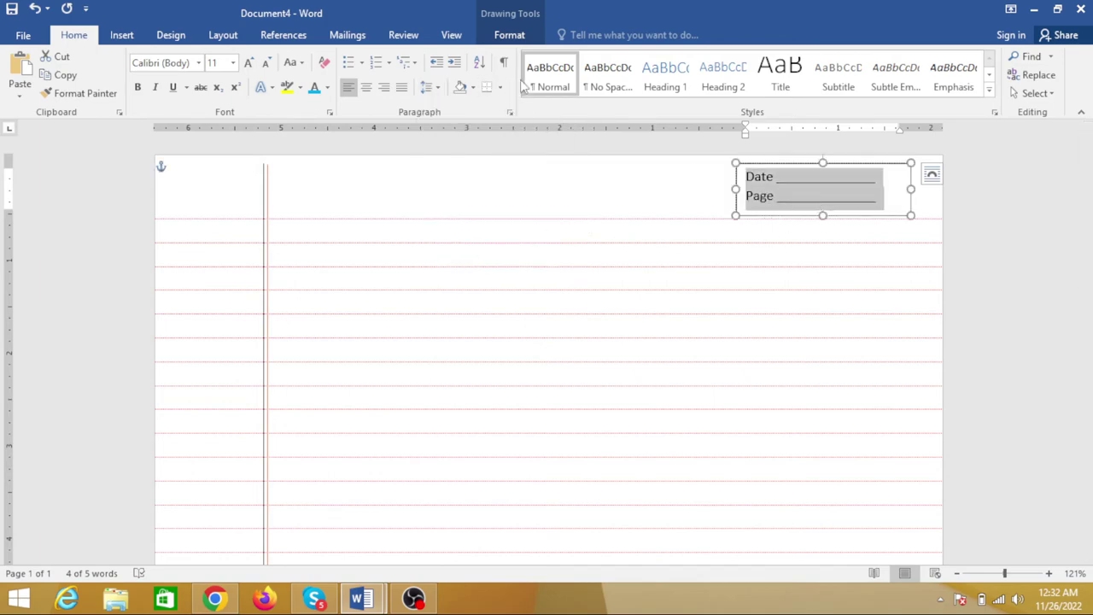
Step: Give the text box No Fill and No Outline
{"action": "left_click", "coordinate": [523, 41]}
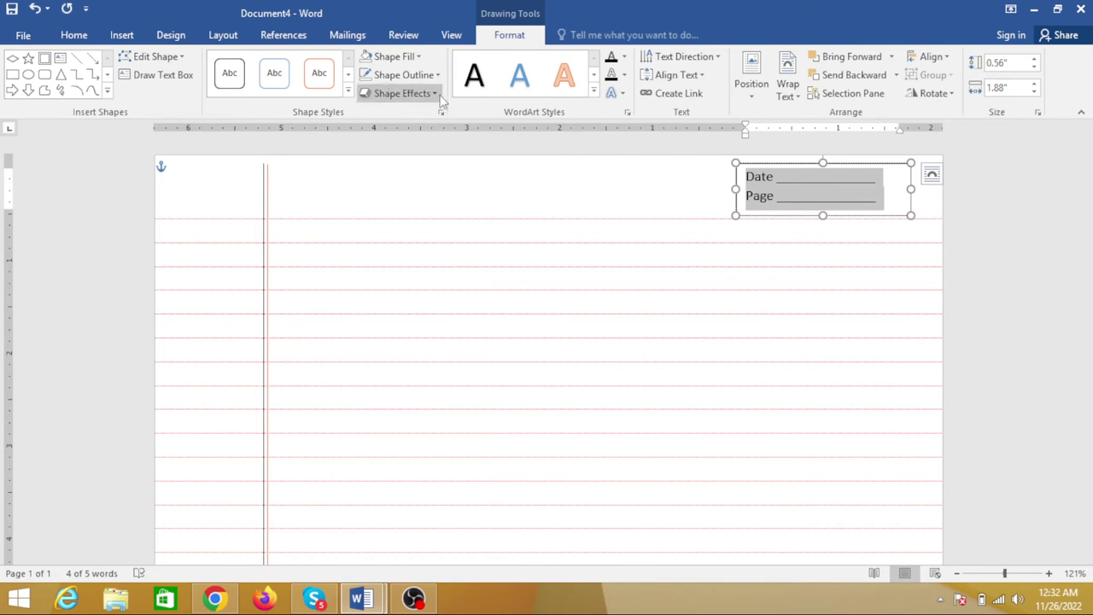
{"action": "left_click", "coordinate": [418, 57]}
{"action": "left_click", "coordinate": [400, 193]}
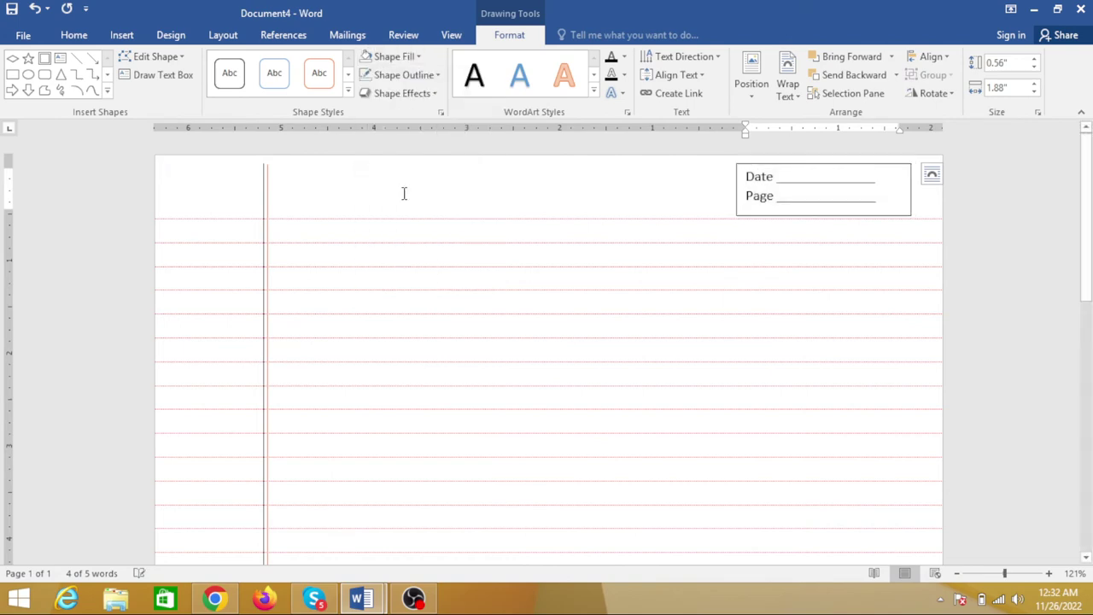
{"action": "left_click", "coordinate": [438, 75]}
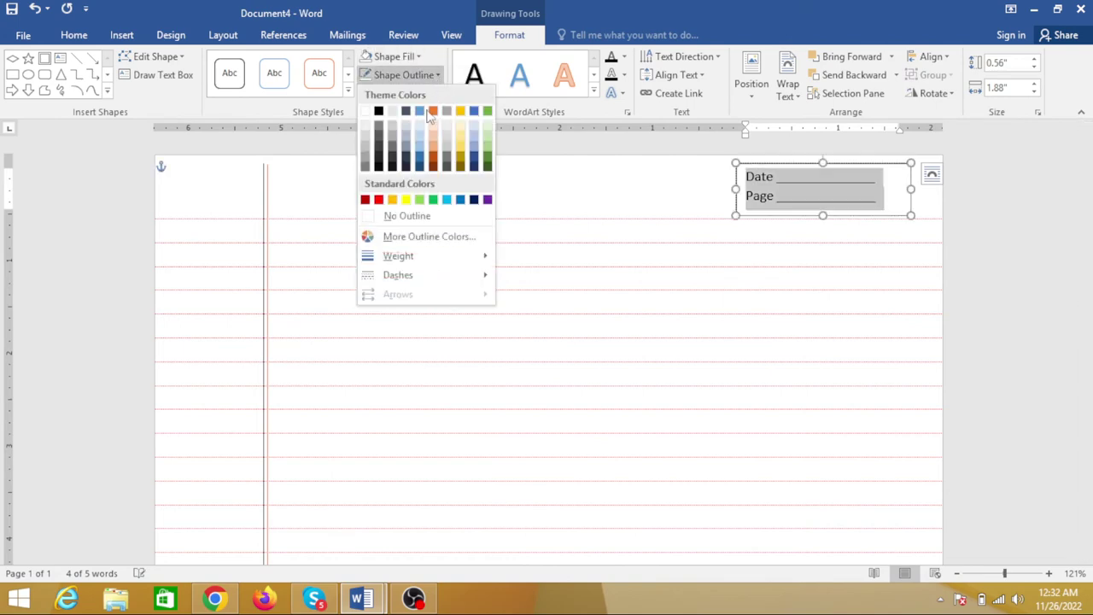
{"action": "left_click", "coordinate": [403, 212]}
{"action": "left_click", "coordinate": [629, 180]}
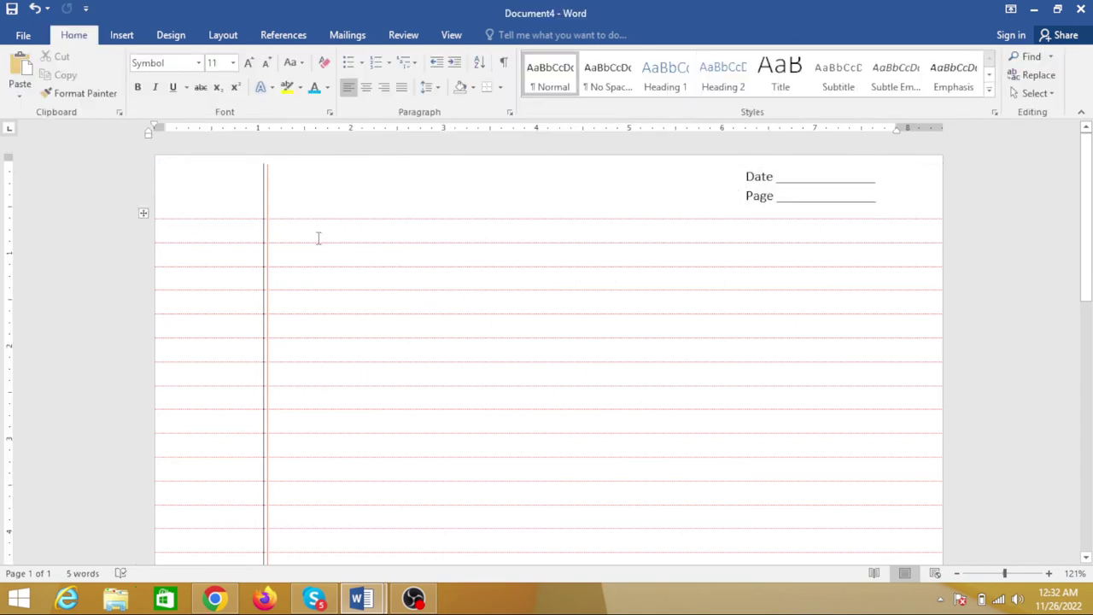
{"action": "scroll", "coordinate": [384, 256], "scroll_direction": "down", "scroll_amount": 1}
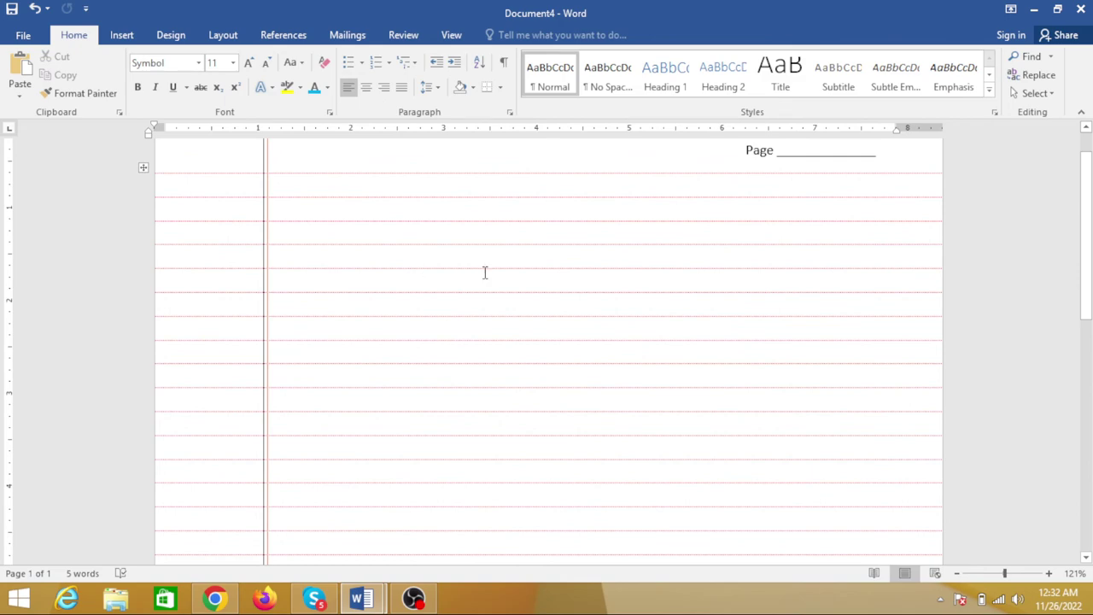
{"action": "scroll", "coordinate": [484, 272], "scroll_direction": "up", "scroll_amount": 1}
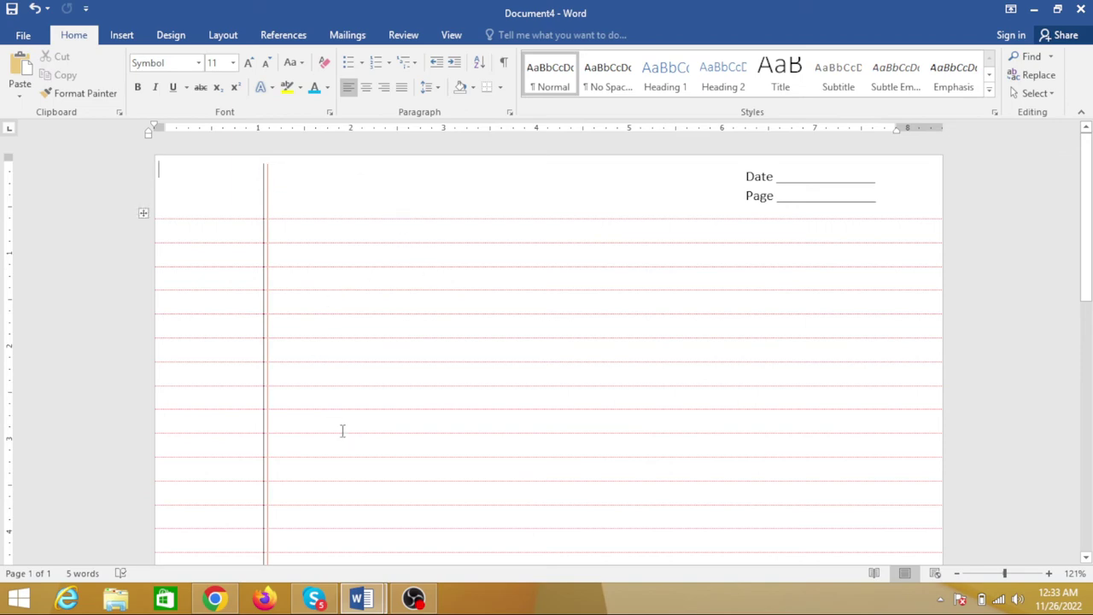
{"action": "mouse_move", "coordinate": [362, 597]}
{"action": "left_click", "coordinate": [273, 520]}
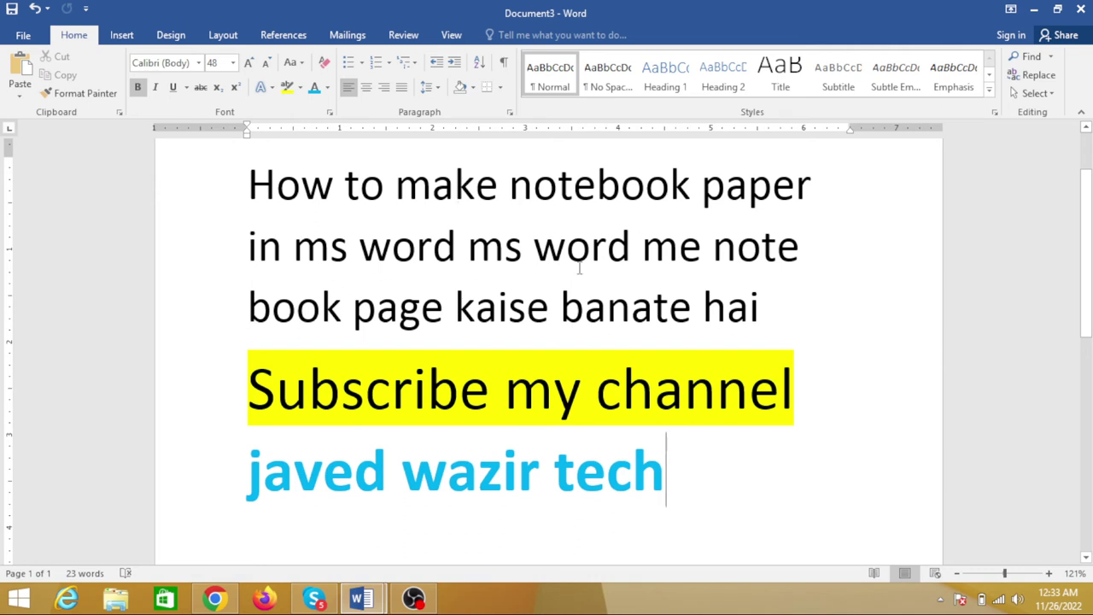
{"action": "key", "text": "alt+Tab"}
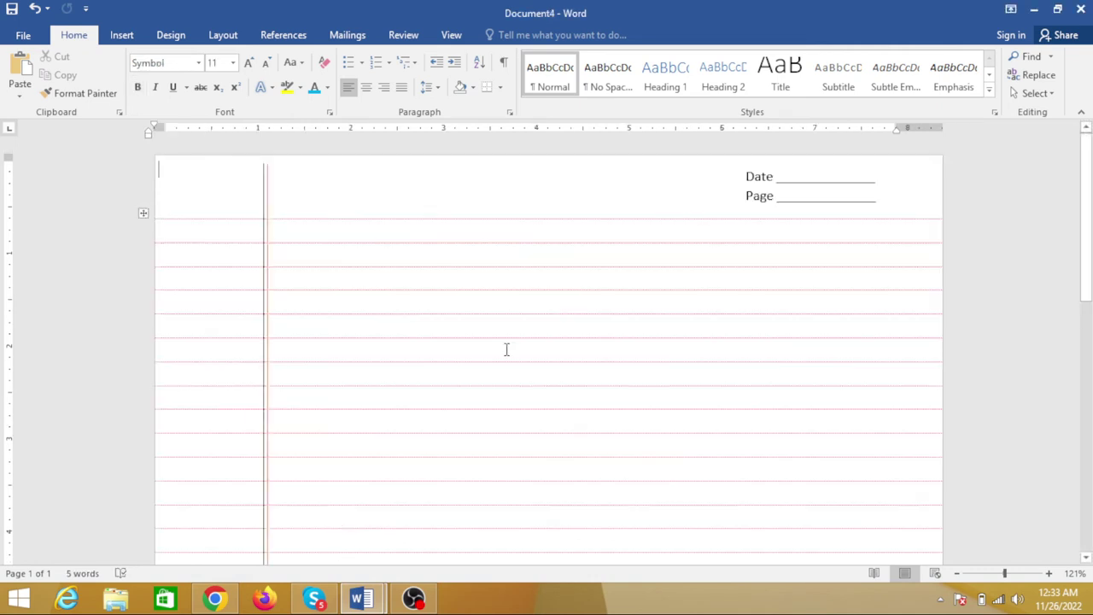
{"action": "scroll", "coordinate": [522, 312], "scroll_direction": "down", "scroll_amount": 1}
{"action": "scroll", "coordinate": [515, 314], "scroll_direction": "up", "scroll_amount": 1}
Step: Preview the notebook page in Print view, then return and open File Info
{"action": "left_click", "coordinate": [23, 37]}
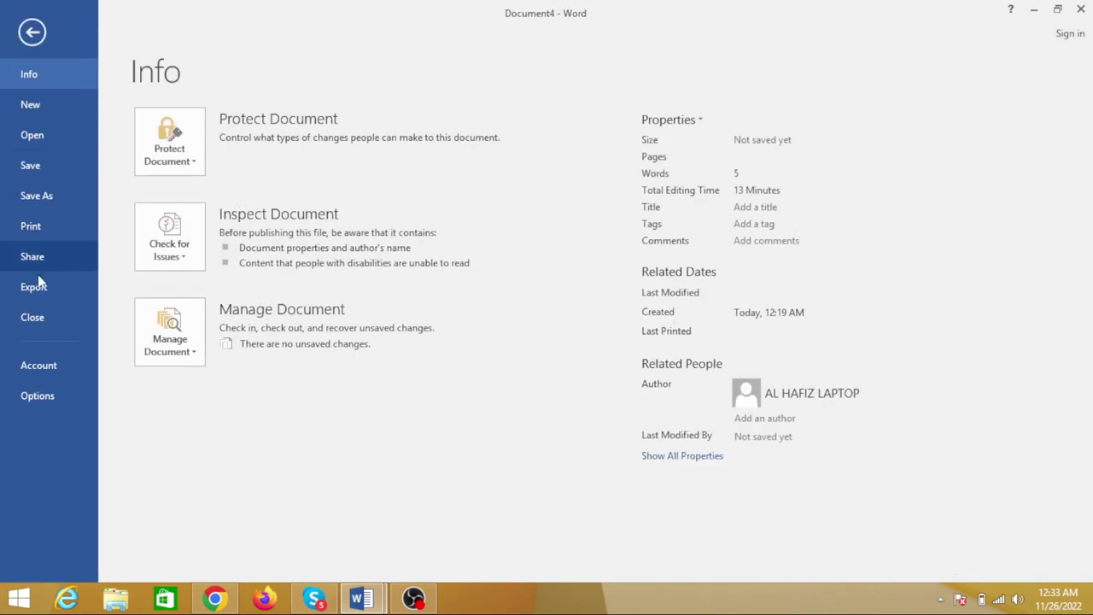
{"action": "left_click", "coordinate": [42, 232]}
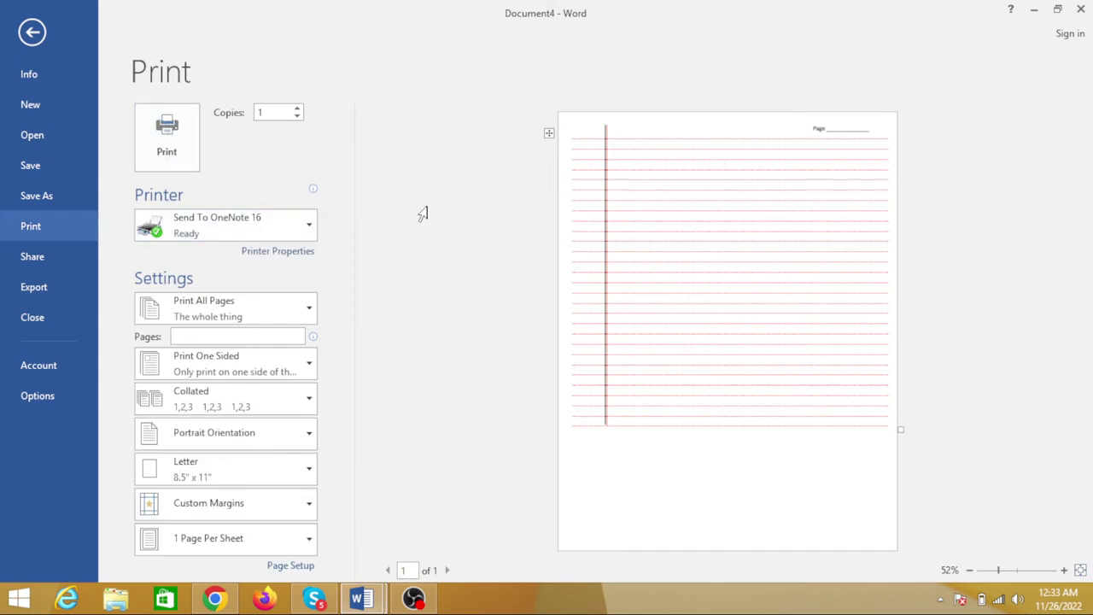
{"action": "left_click", "coordinate": [32, 32]}
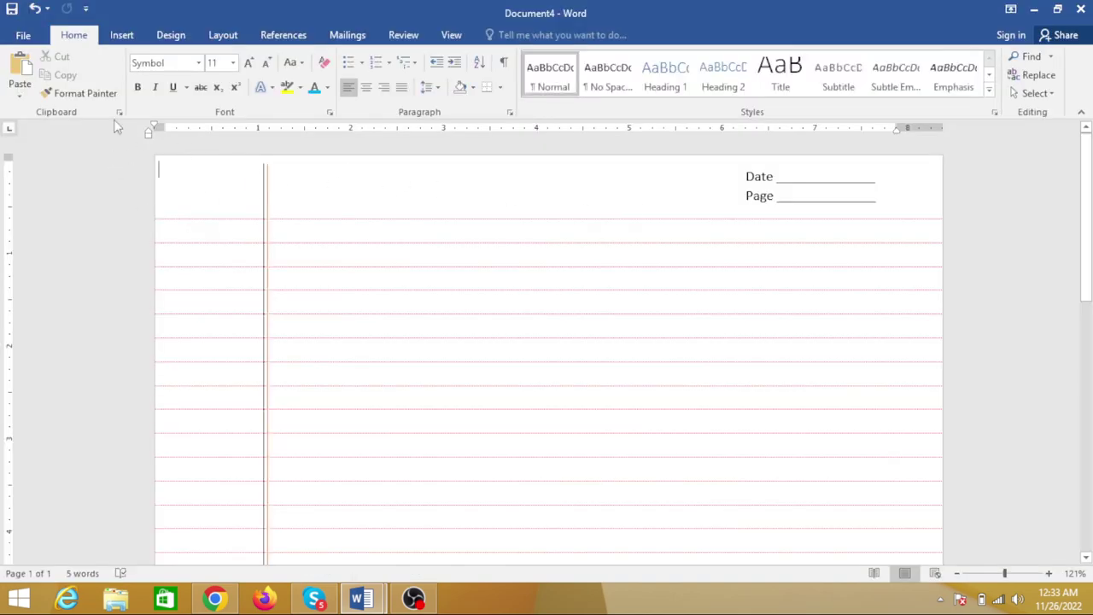
{"action": "left_click", "coordinate": [17, 37]}
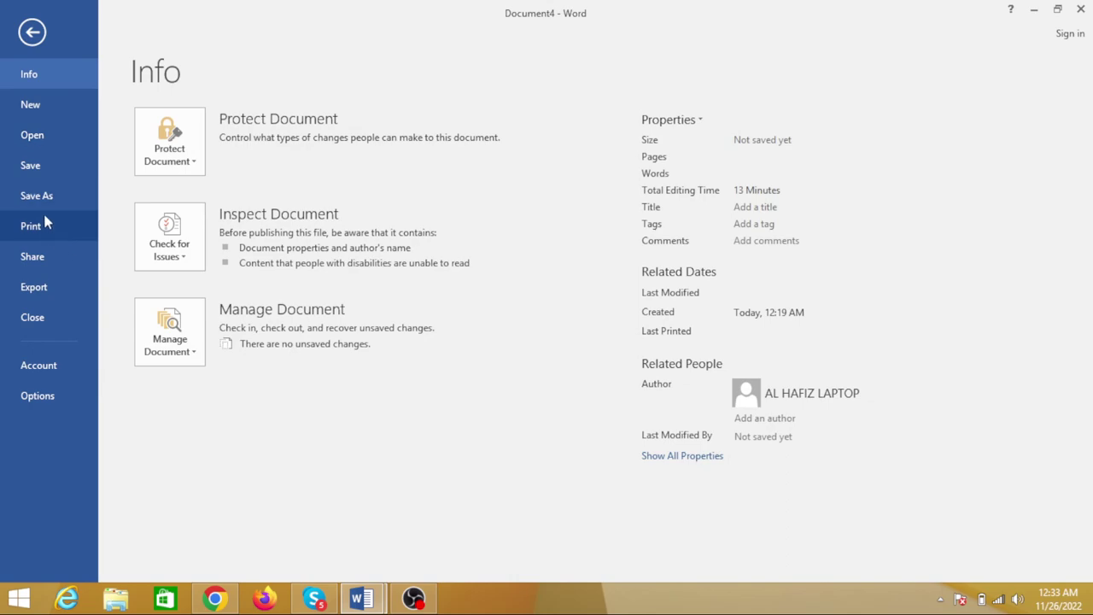
Step: Save the ruled notebook page as a Word file named 'notebook' in Local Disk (D:)
{"action": "left_click", "coordinate": [46, 209]}
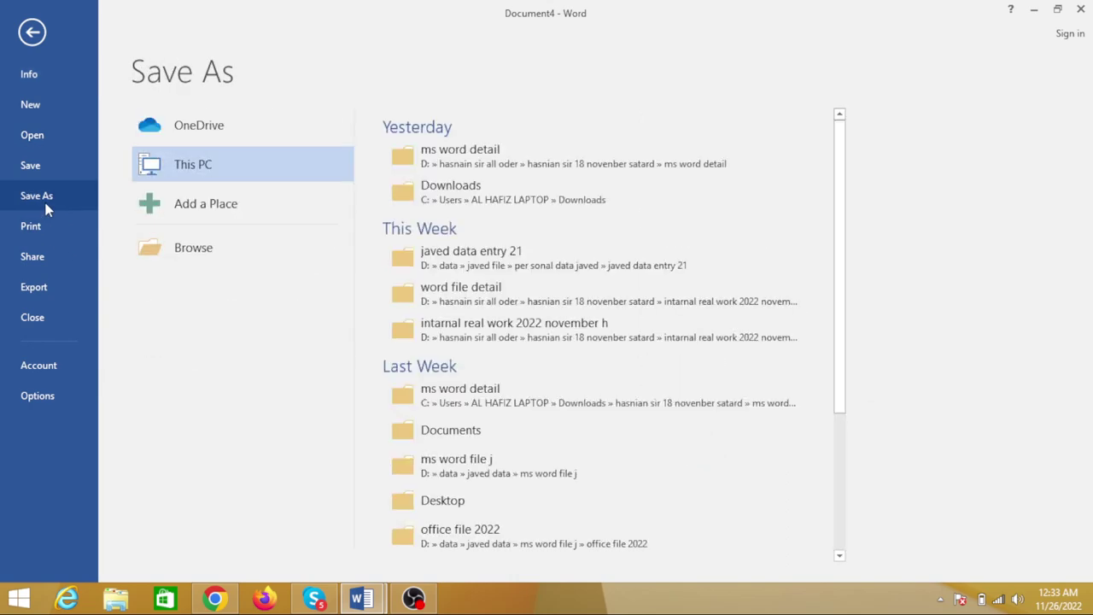
{"action": "left_click", "coordinate": [202, 248]}
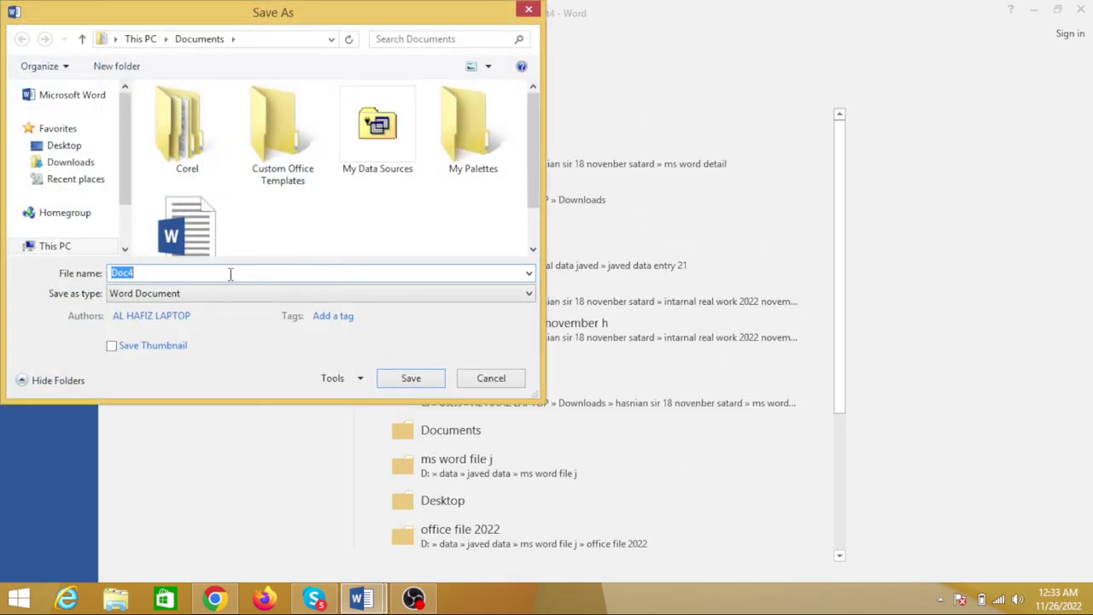
{"action": "type", "text": "no"}
{"action": "type", "text": "tebook"}
{"action": "scroll", "coordinate": [128, 222], "scroll_direction": "down", "scroll_amount": 2}
{"action": "left_click", "coordinate": [75, 196]}
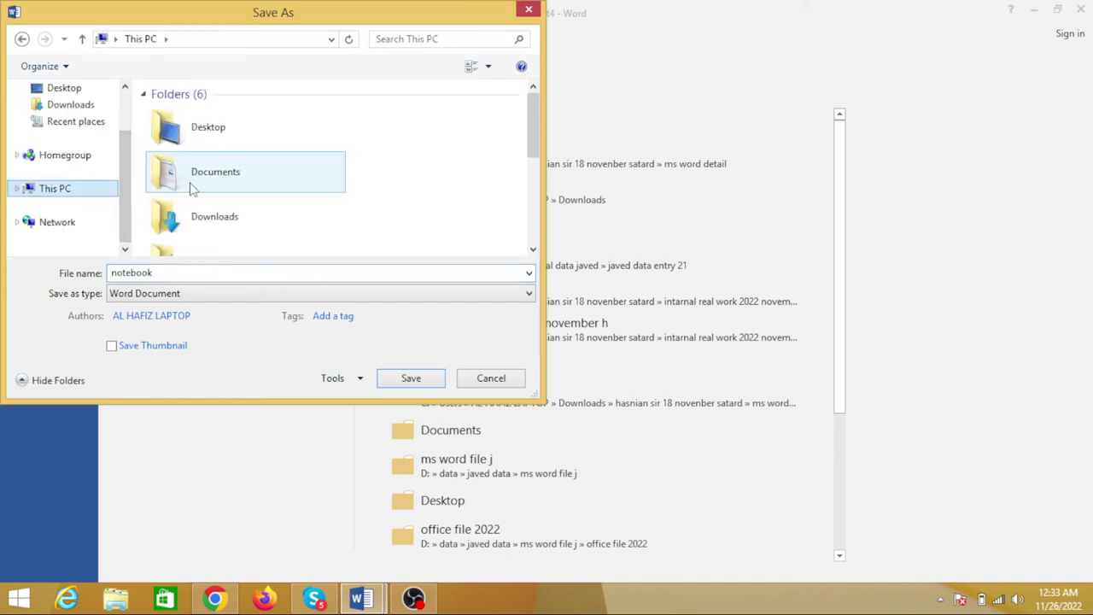
{"action": "left_click", "coordinate": [244, 215]}
{"action": "scroll", "coordinate": [244, 218], "scroll_direction": "down", "scroll_amount": 3}
{"action": "left_click", "coordinate": [239, 224]}
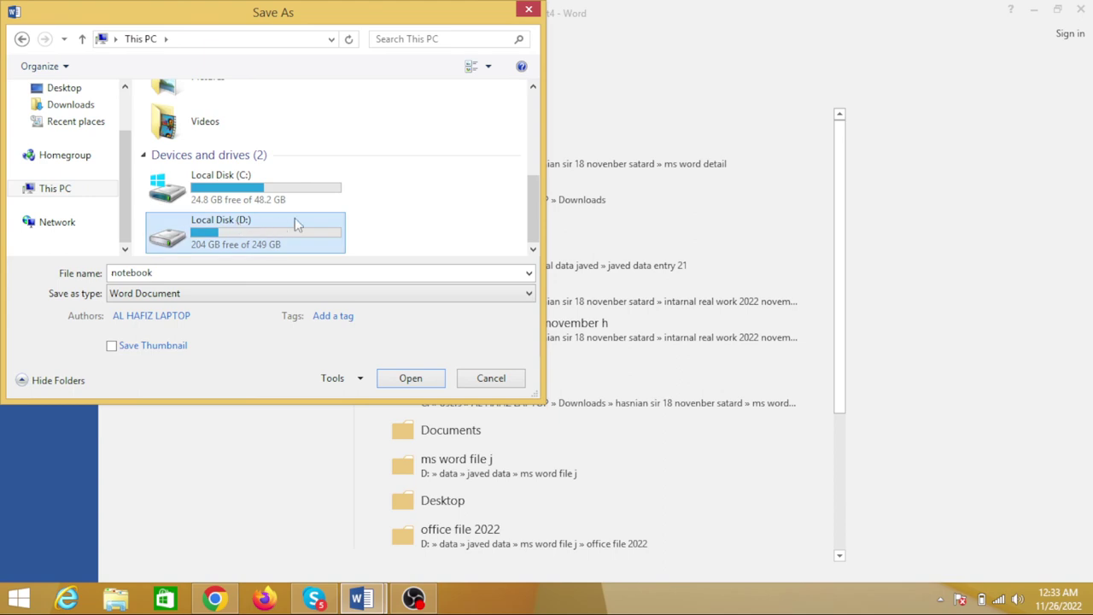
{"action": "double_click", "coordinate": [249, 237]}
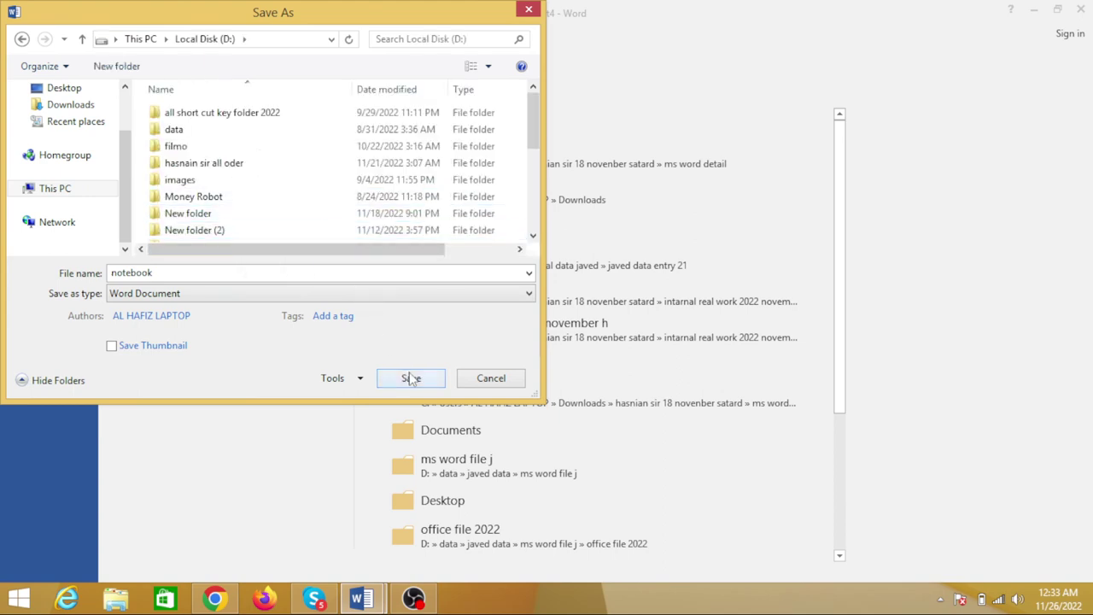
{"action": "left_click", "coordinate": [411, 378]}
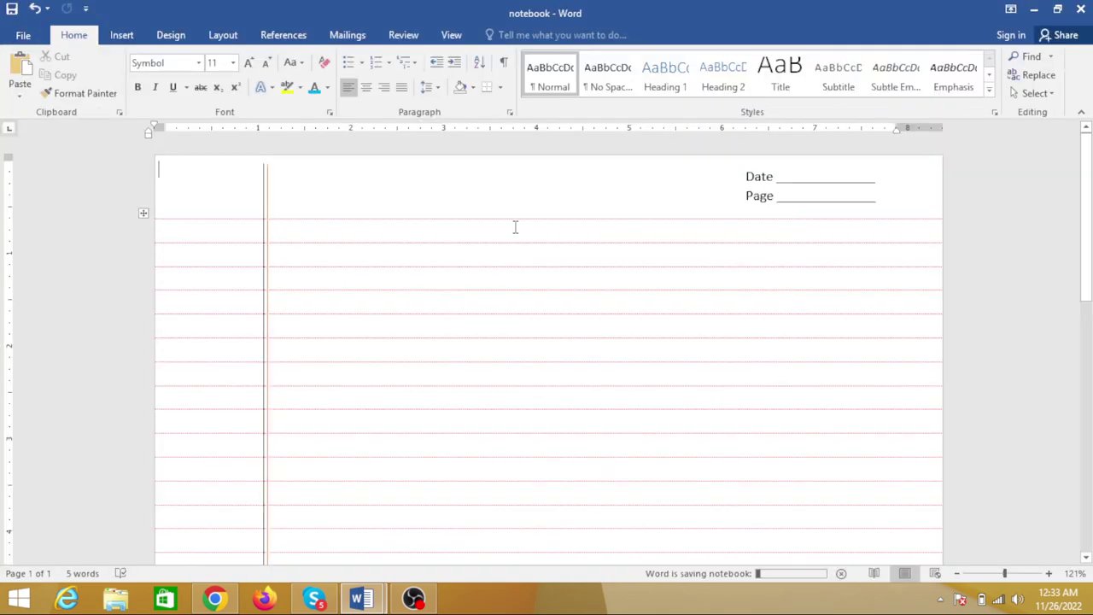
{"action": "scroll", "coordinate": [541, 302], "scroll_direction": "down", "scroll_amount": 5}
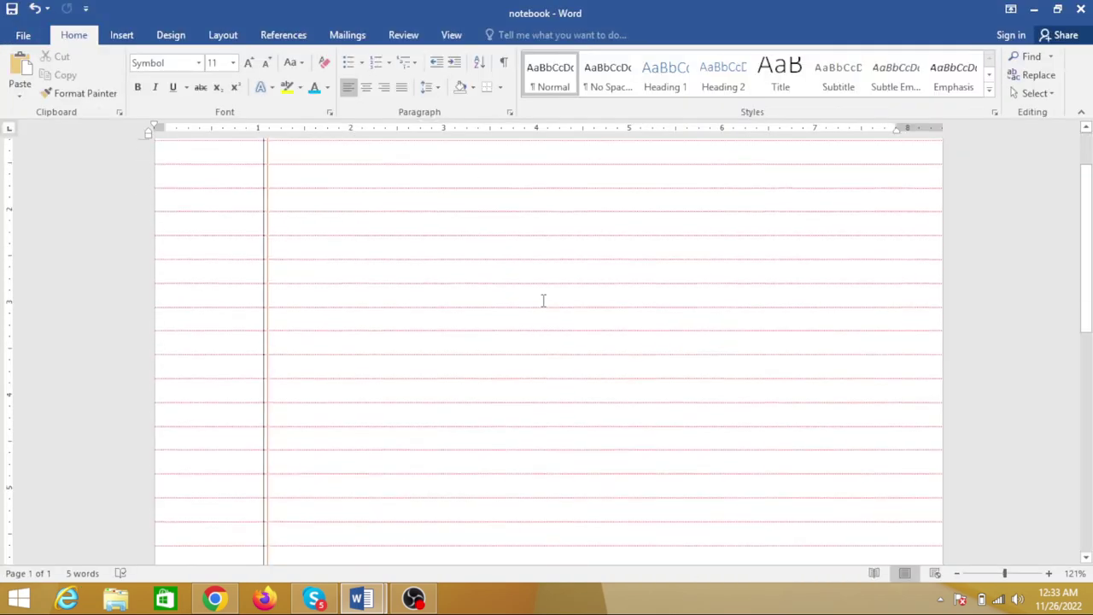
{"action": "scroll", "coordinate": [461, 307], "scroll_direction": "up", "scroll_amount": 5}
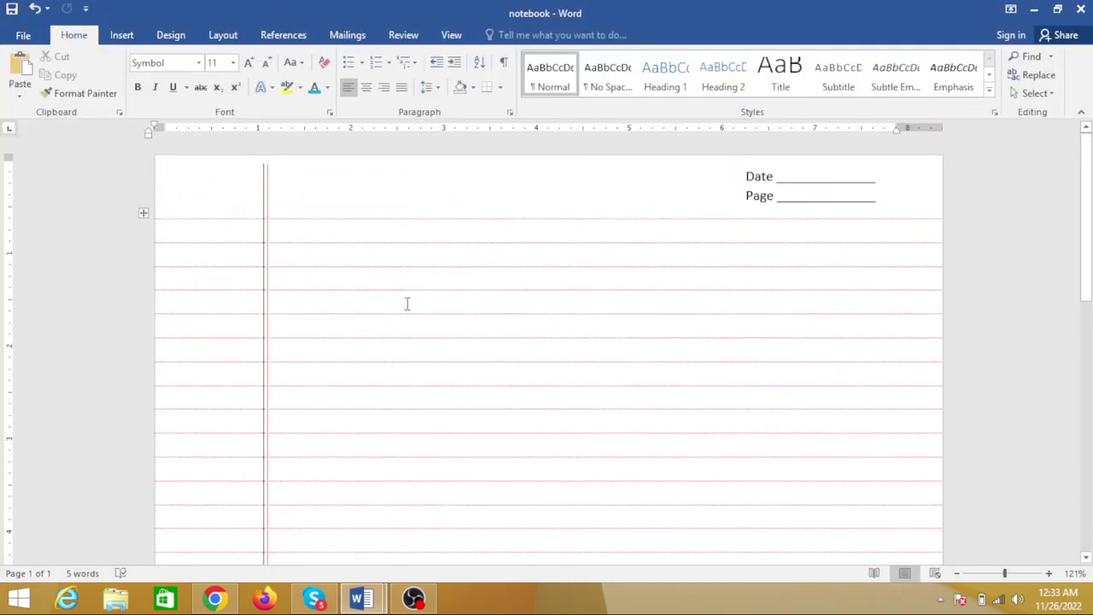